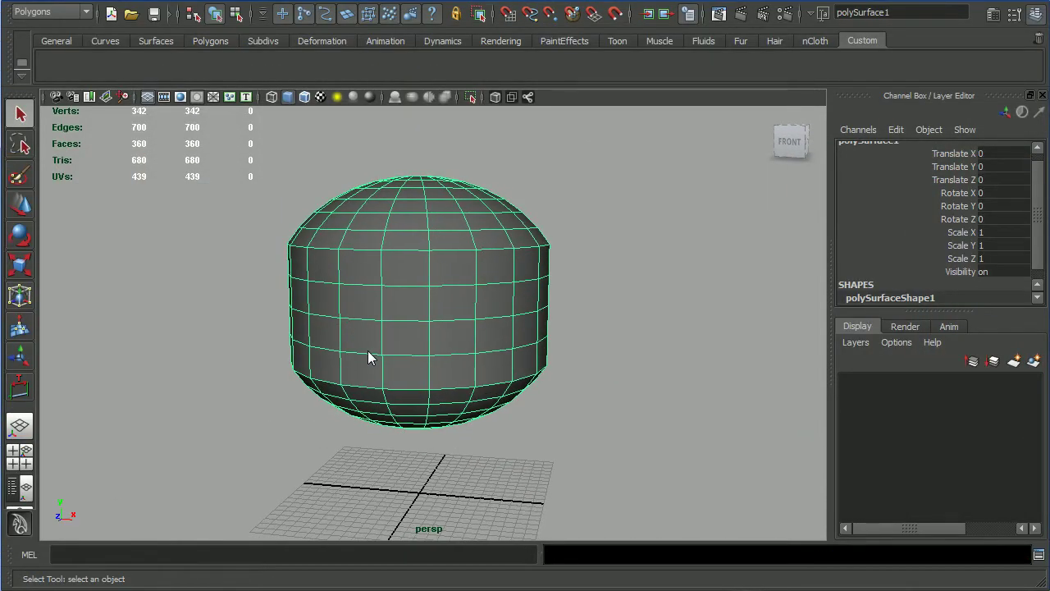
- After checking the reference photo, bevel the bottle body's middle edge loop (Offset 0.5, 1 segment)
key(alt+Tab)
key(alt+Tab)
key(alt+Tab)
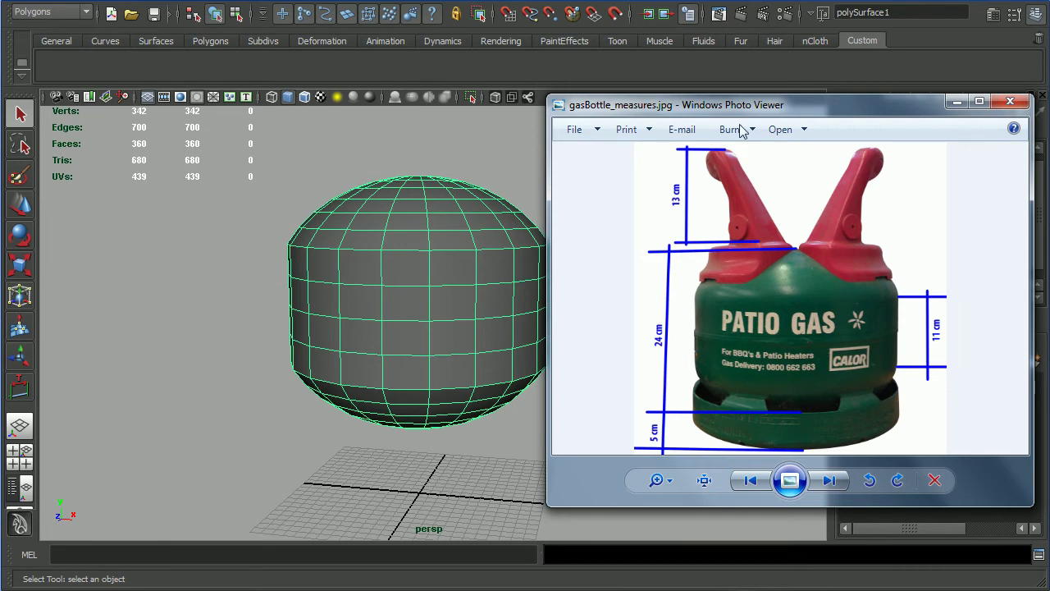
click(624, 74)
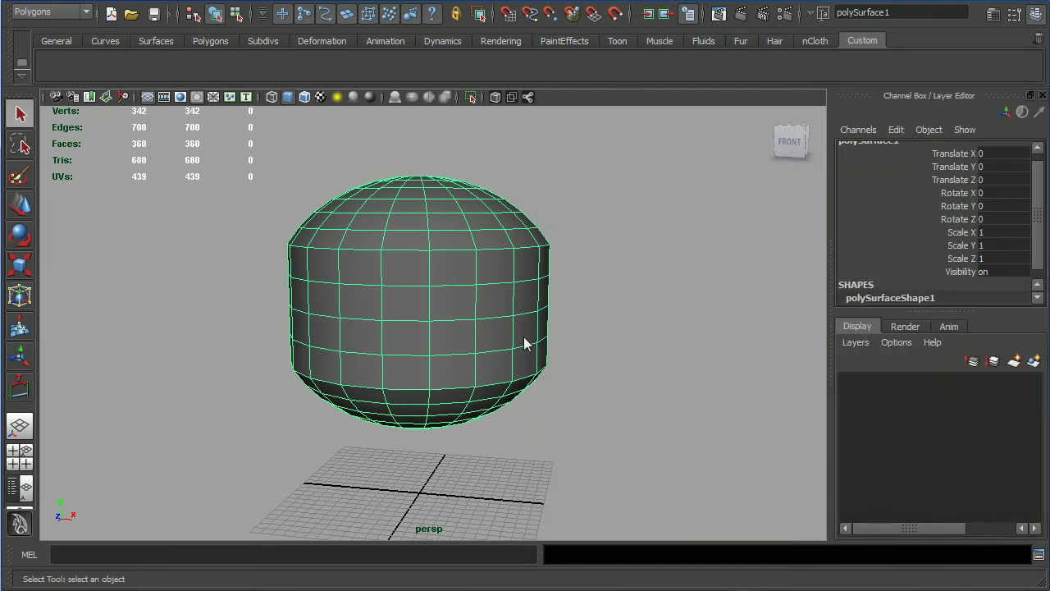
right_drag(403, 334, 402, 278)
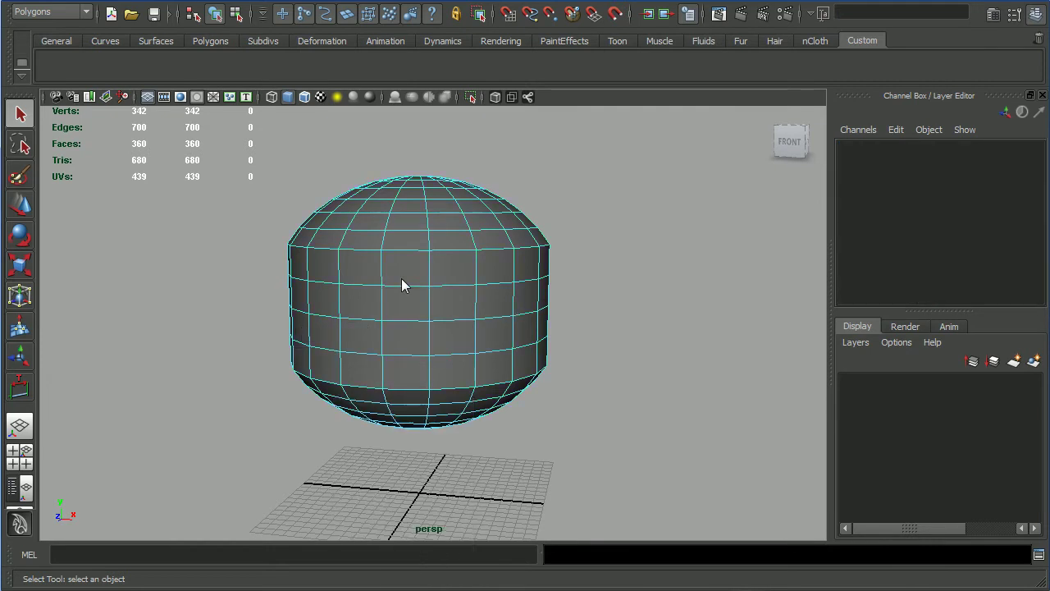
double_click(416, 322)
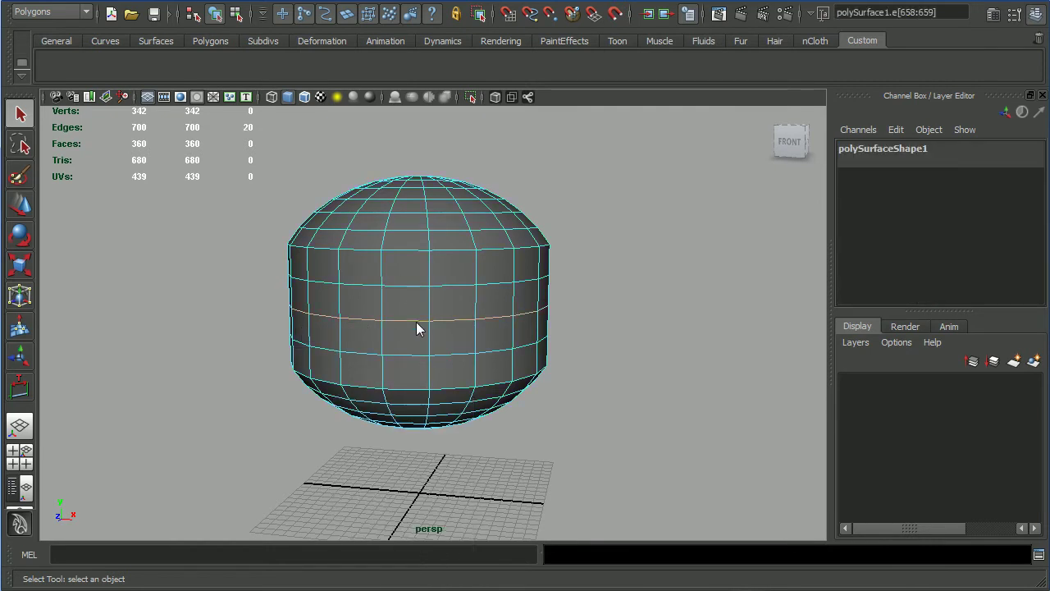
shift+right_click(654, 238)
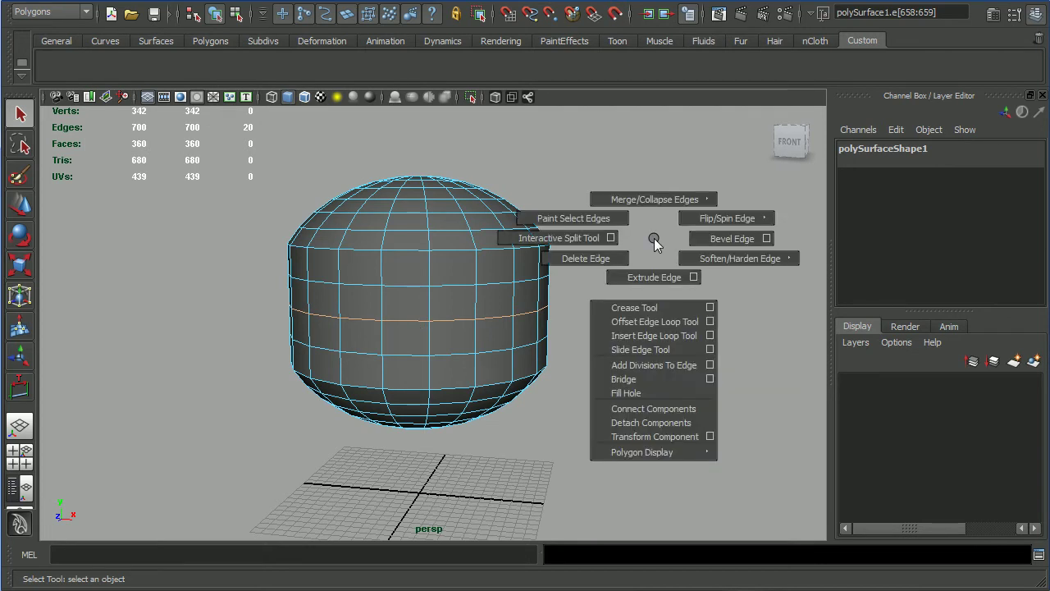
shift+right_drag(654, 238, 738, 242)
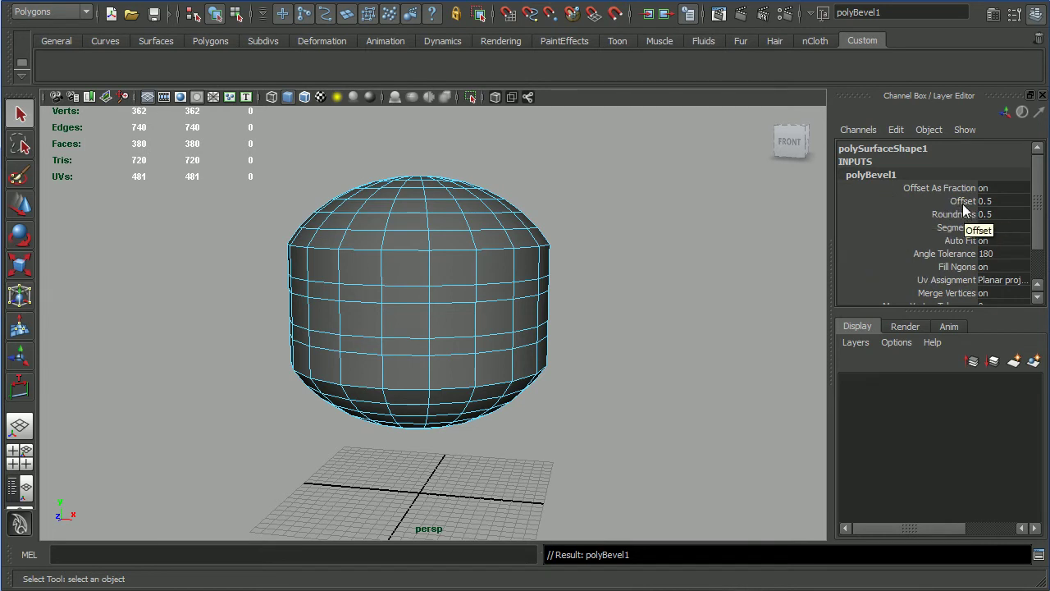
- Slide the polyBevel1 Offset down from 0.5 to 0.19, comparing against the reference photo
click(962, 204)
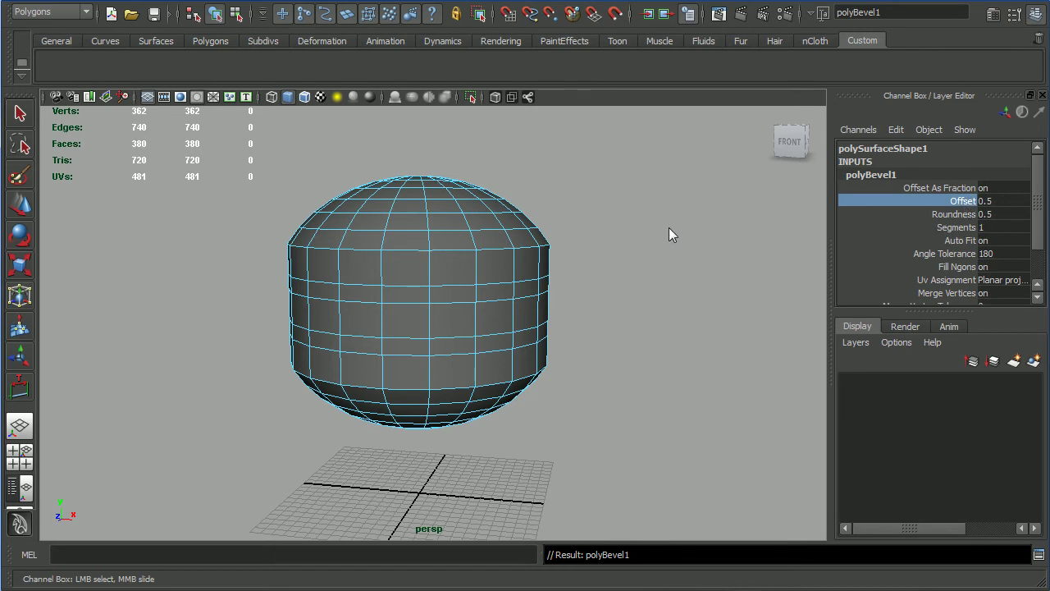
middle_drag(650, 225, 649, 237)
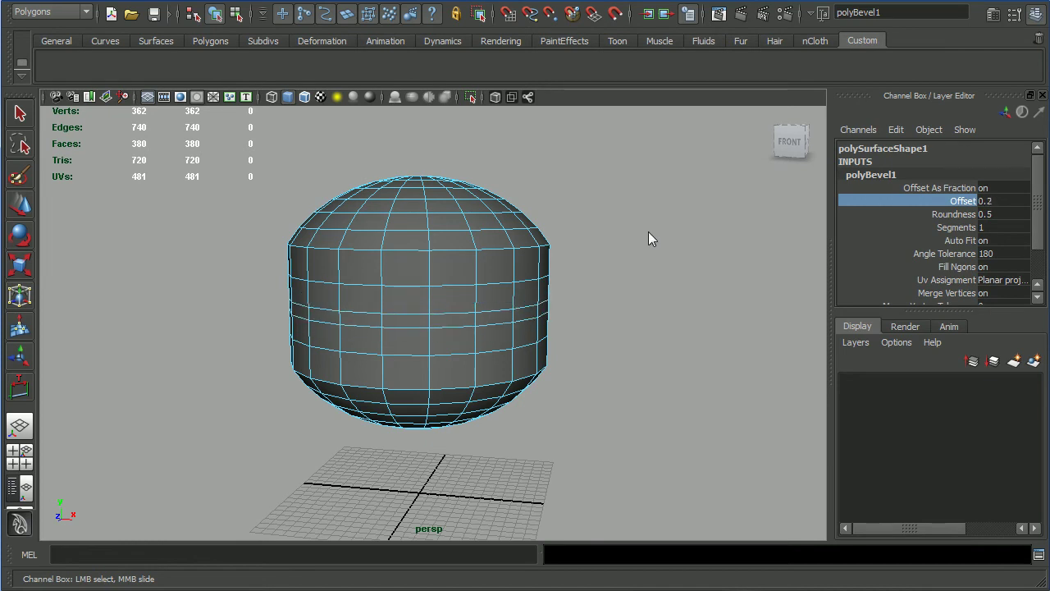
middle_drag(647, 231, 649, 239)
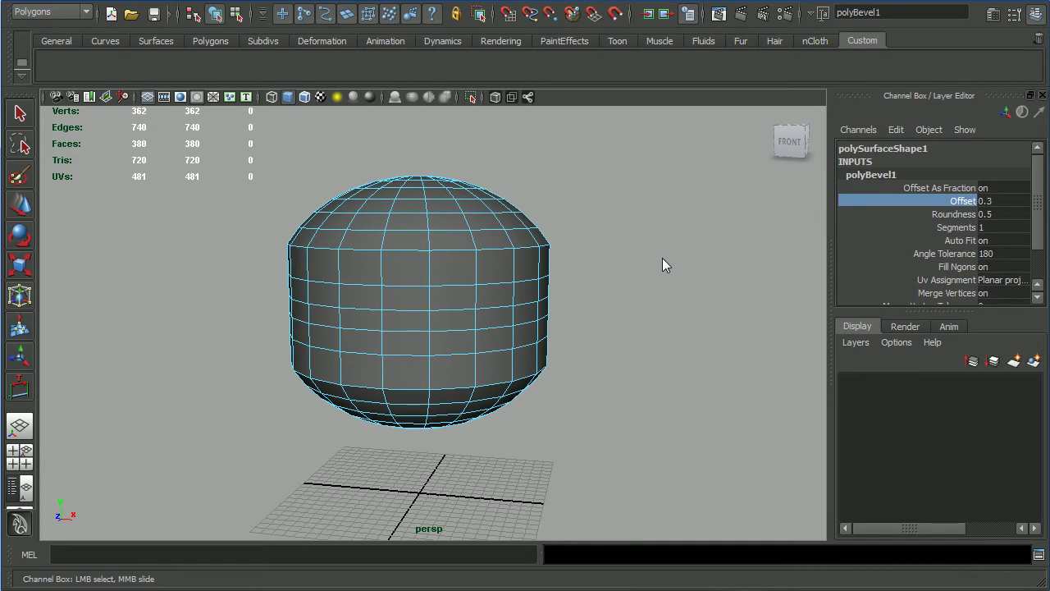
mouse_move(666, 263)
middle_down()
mouse_move(694, 274)
mouse_move(649, 267)
middle_up()
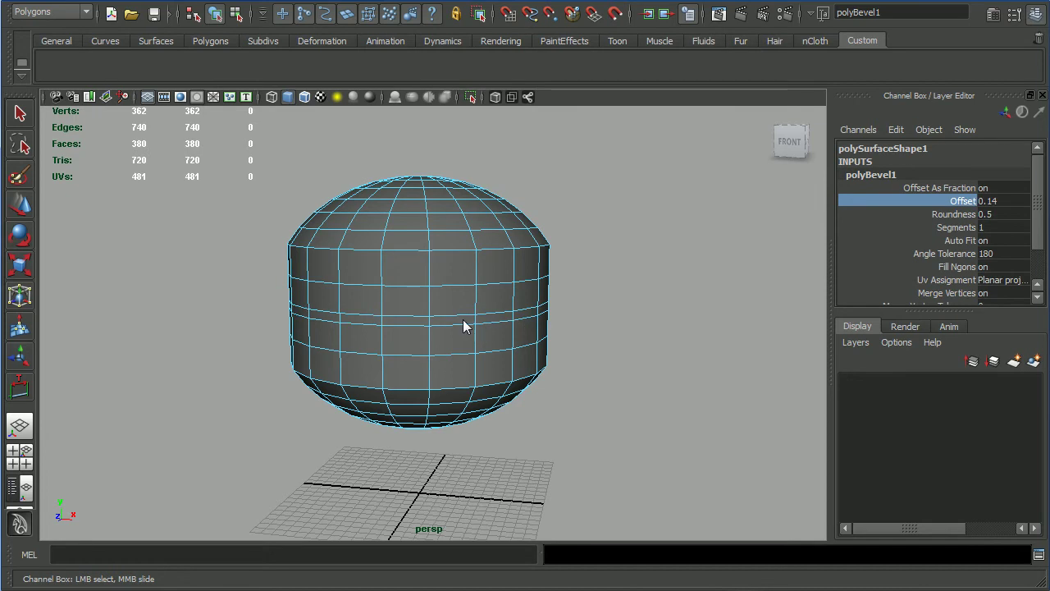
key(alt+Tab)
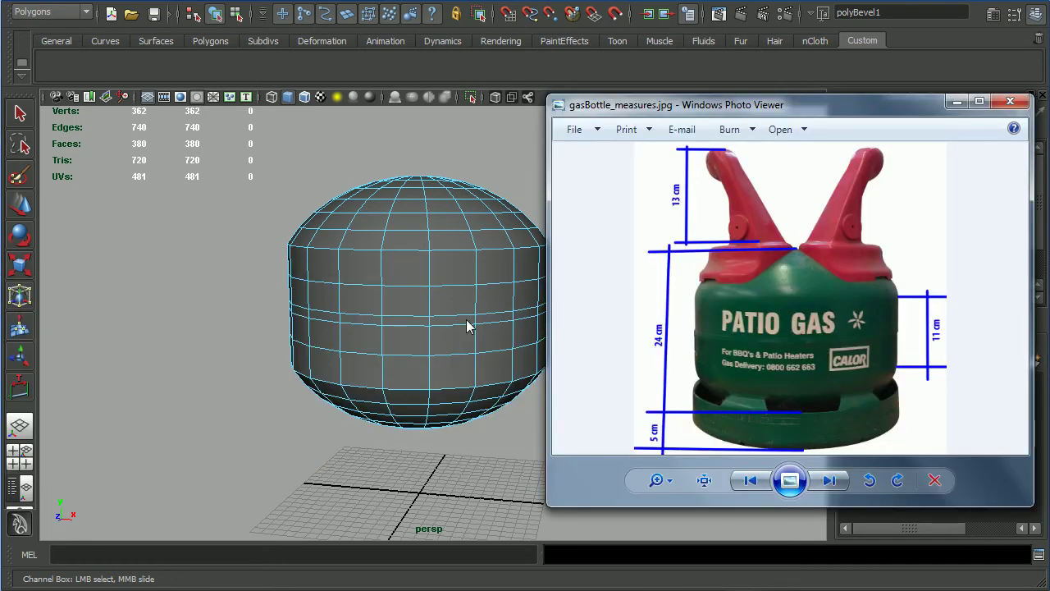
key(alt+Tab)
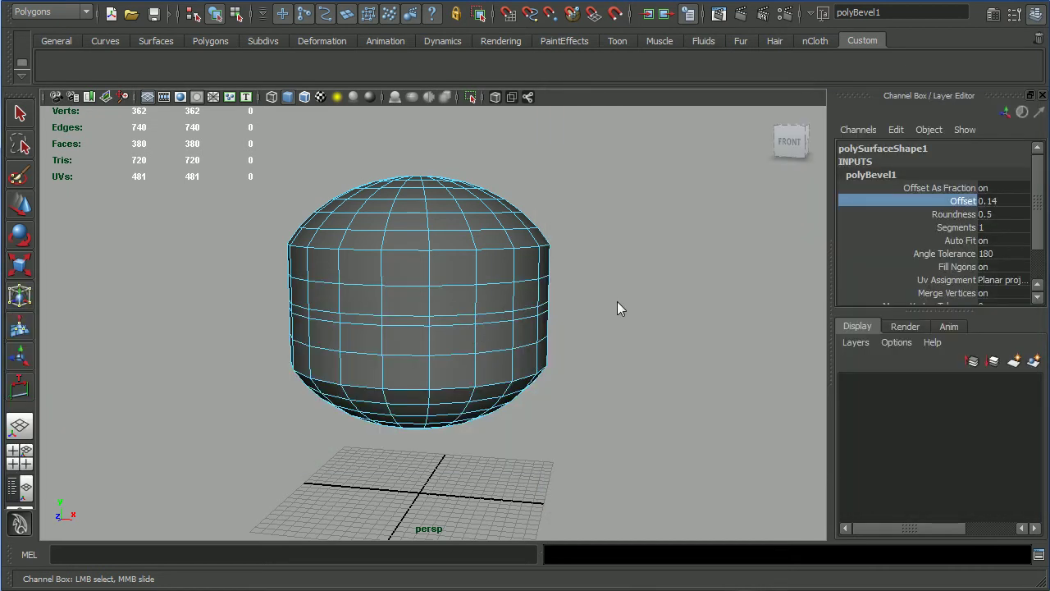
middle_drag(617, 287, 621, 288)
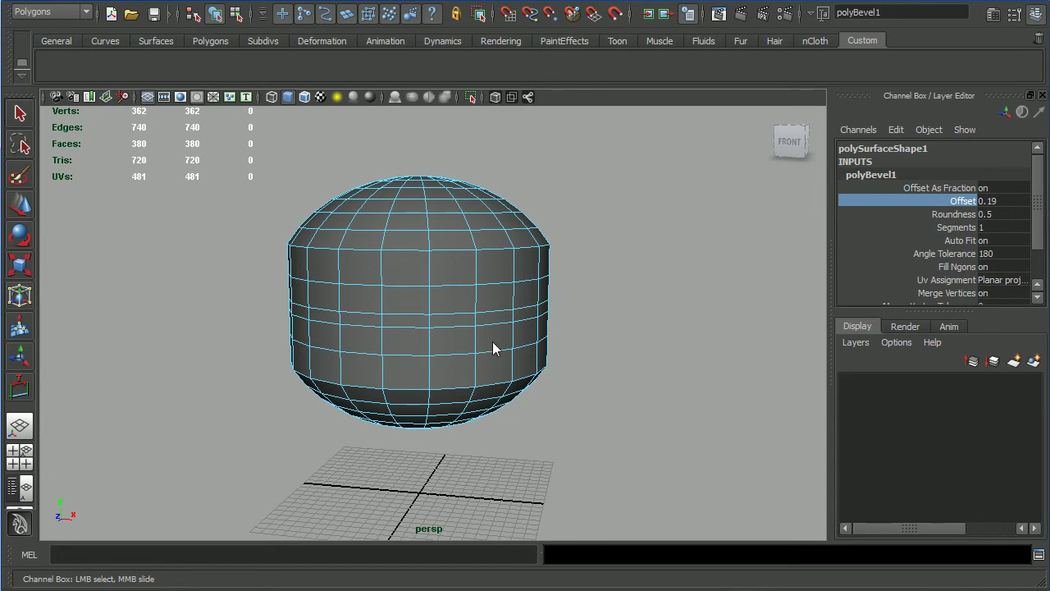
key(q)
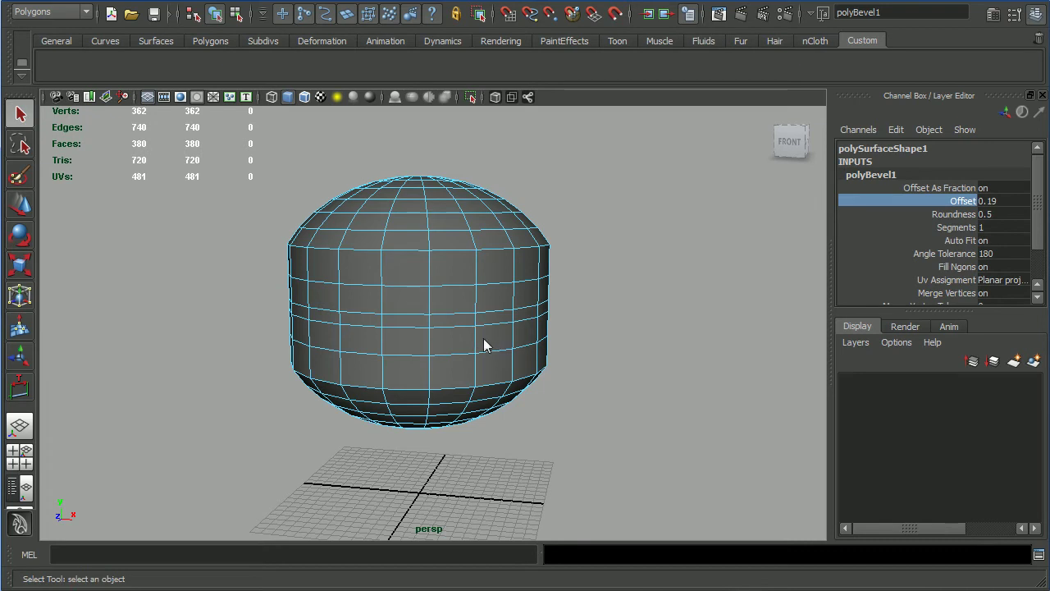
right_drag(461, 293, 462, 328)
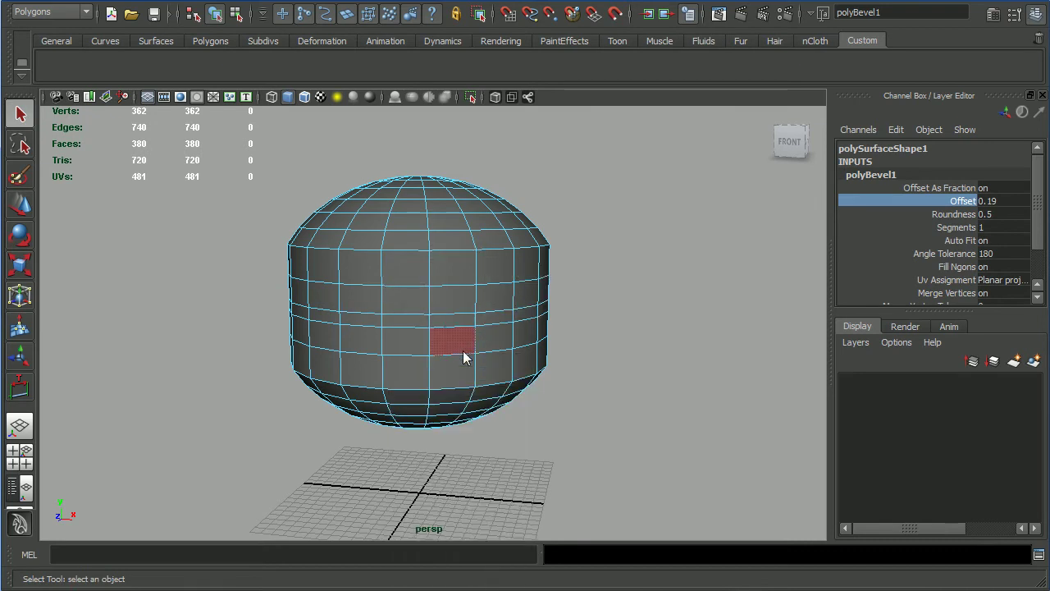
- Select the 20-face ring of the bevelled middle band and extrude it as polyExtrudeFace1
click(421, 327)
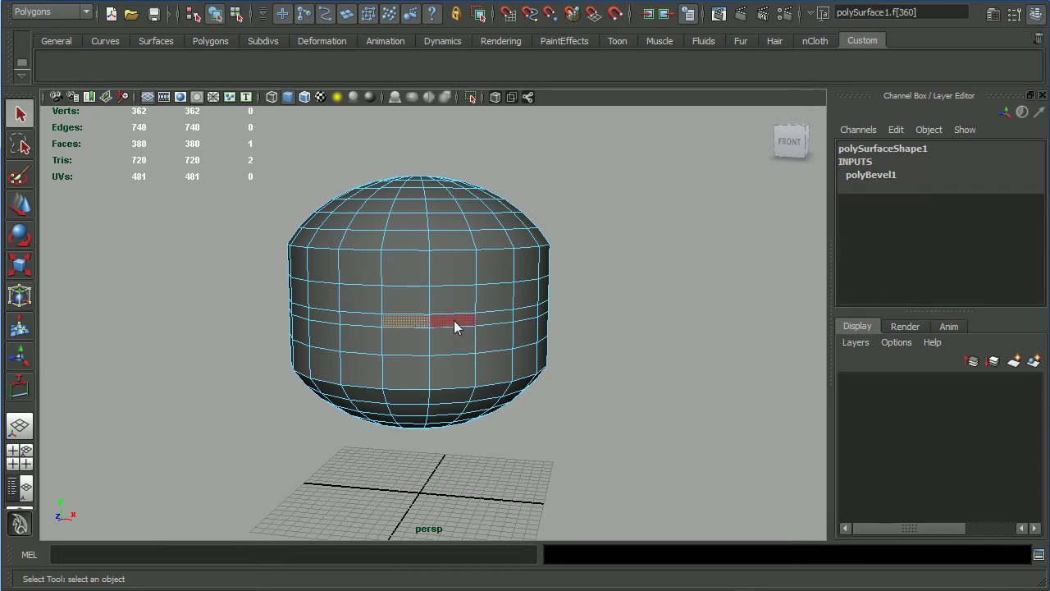
shift+double_click(456, 322)
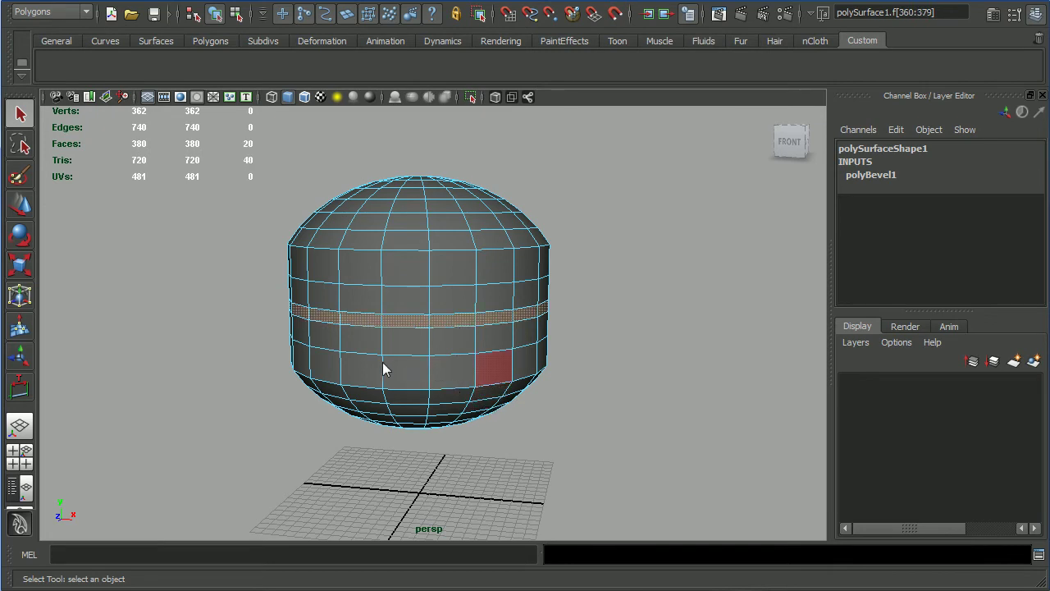
alt+right_drag(375, 368, 527, 413)
alt+drag(527, 413, 347, 364)
alt+right_drag(348, 363, 379, 376)
alt+middle_drag(406, 356, 414, 373)
alt+drag(414, 372, 643, 349)
shift+right_click(641, 280)
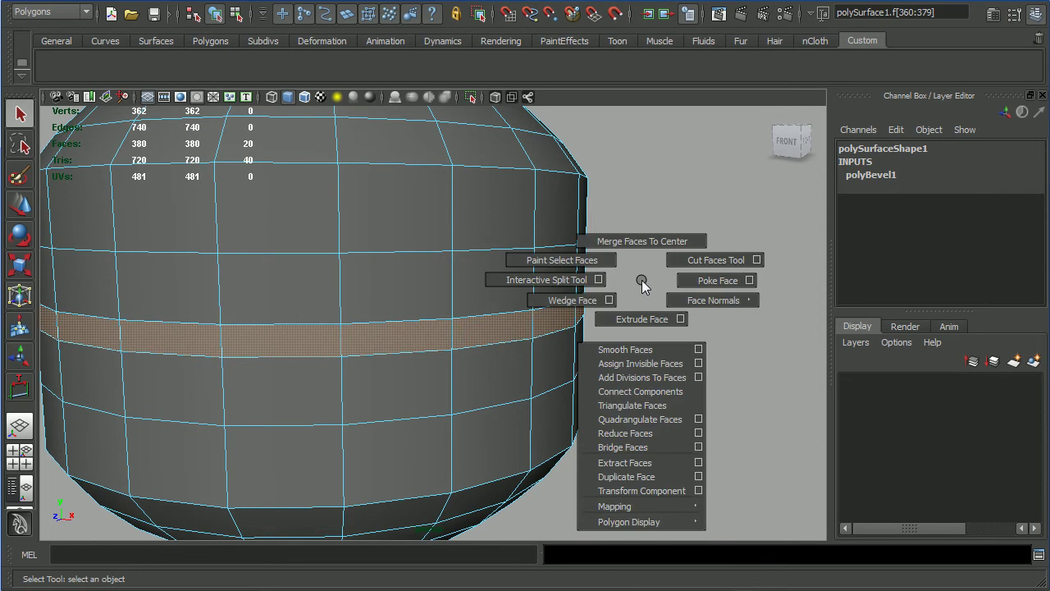
shift+right_drag(641, 280, 647, 313)
- Give the band extrusion Thickness 0.11 and Offset 0.1 so it forms a raised ridge
alt+drag(403, 397, 566, 438)
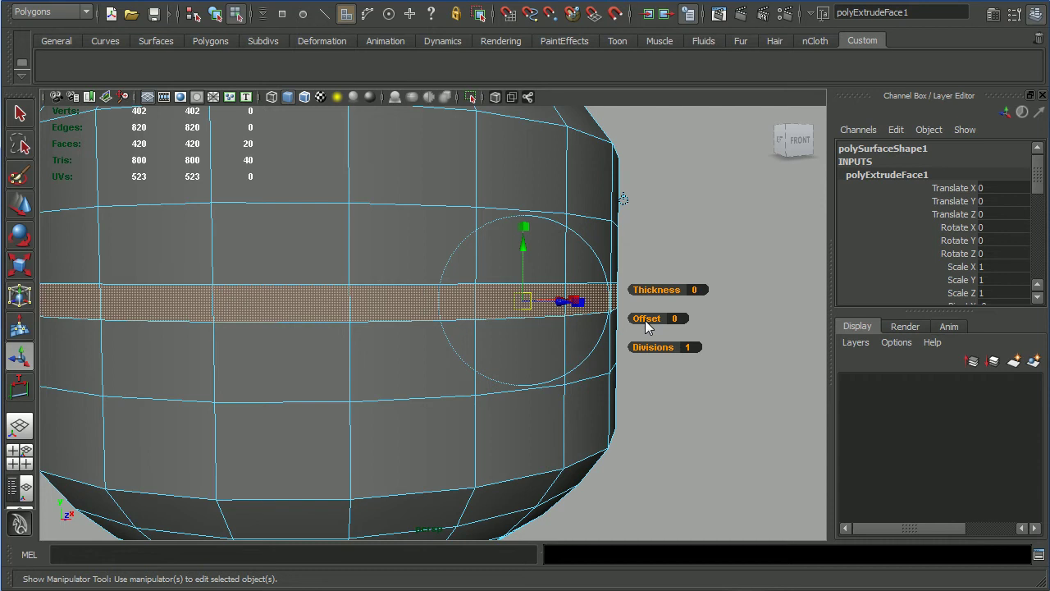
middle_drag(645, 320, 655, 331)
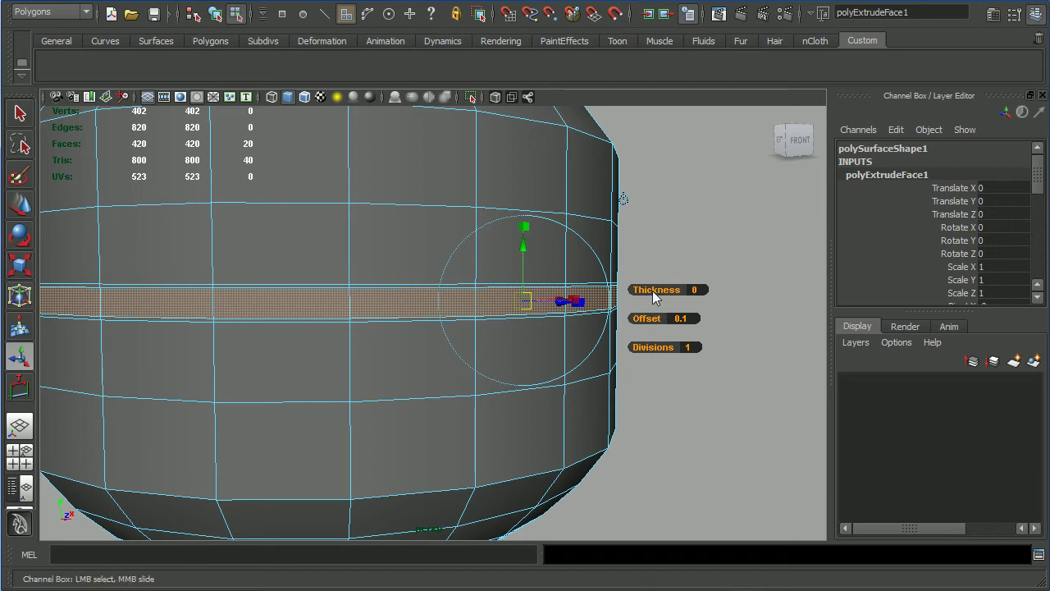
drag(653, 290, 654, 290)
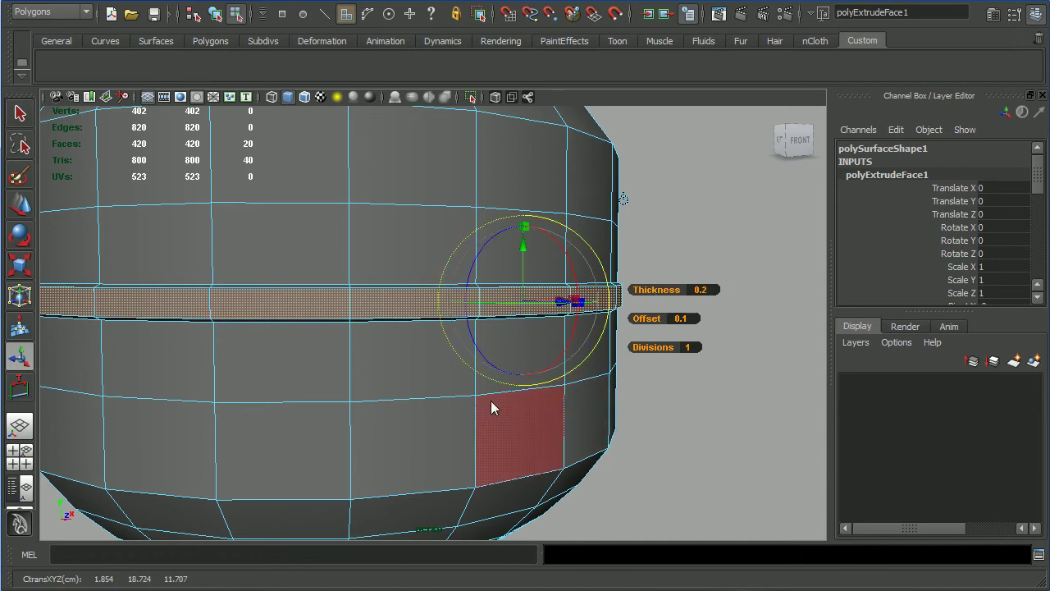
alt+drag(446, 362, 485, 341)
scroll(483, 339, up, 3)
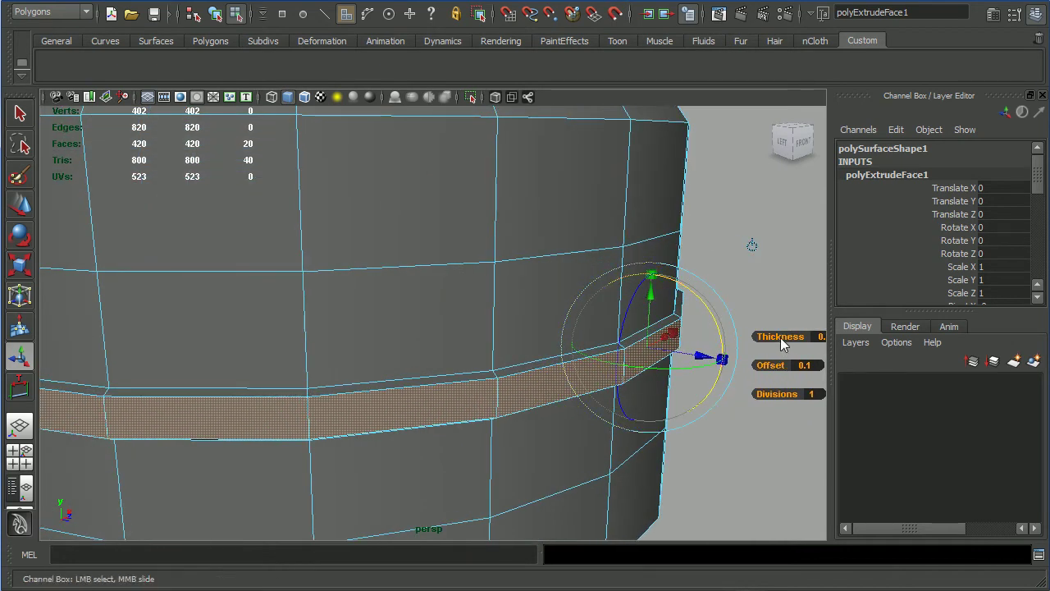
drag(780, 337, 774, 343)
alt+drag(652, 363, 591, 321)
scroll(451, 301, down, 5)
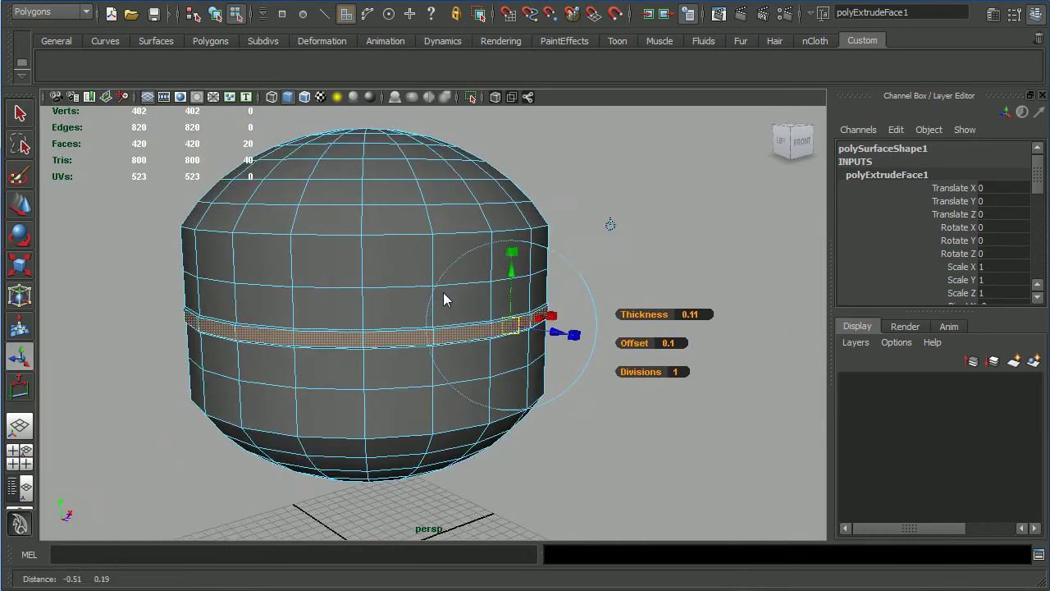
alt+drag(451, 300, 474, 320)
scroll(473, 320, up, 3)
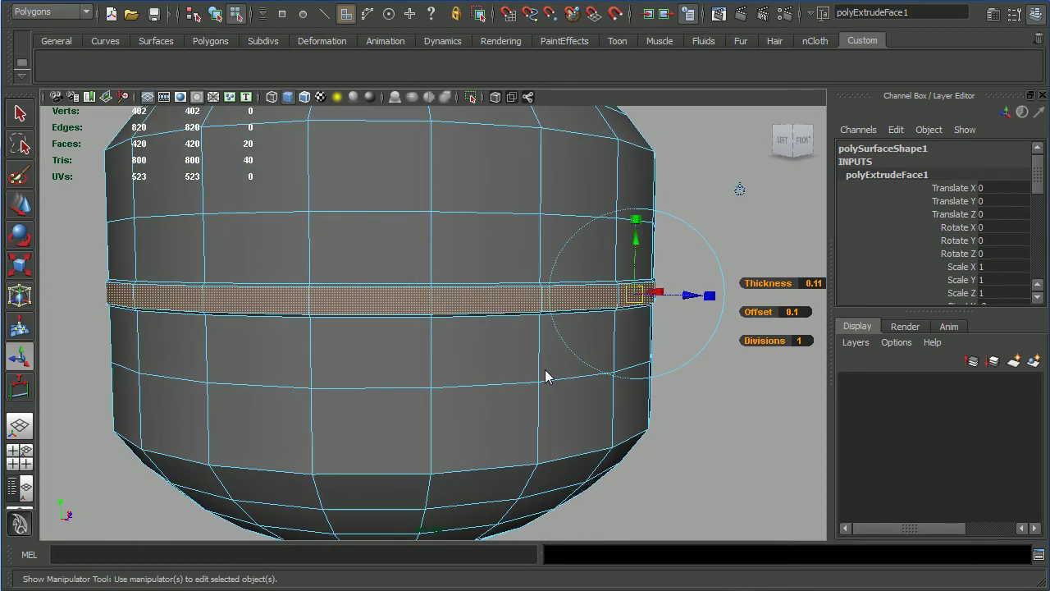
key(q)
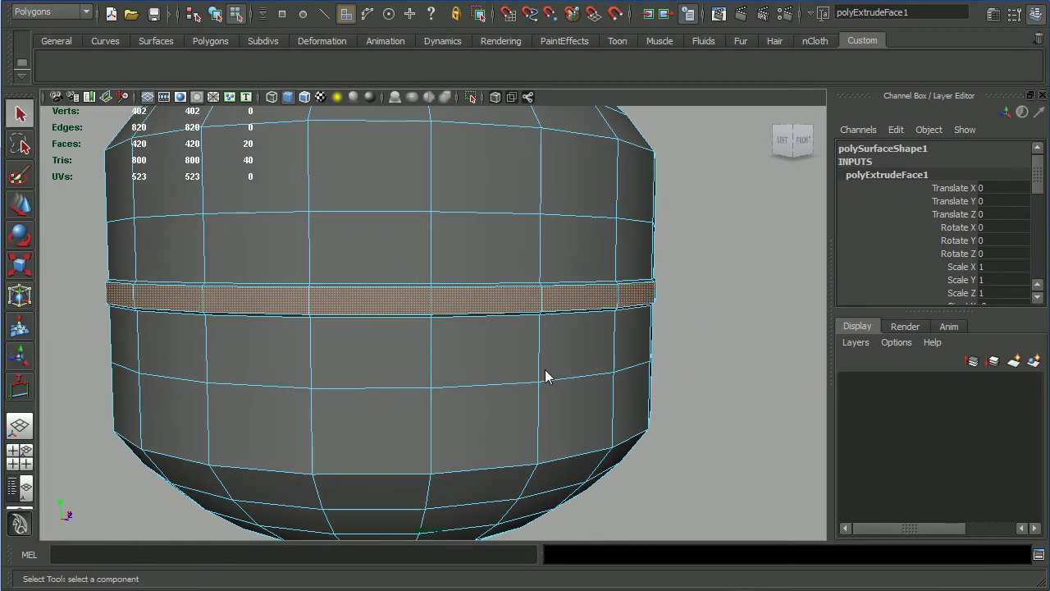
- Select and frame the whole bottle body, then preview it as a smoothed mesh
right_drag(534, 308, 551, 287)
click(684, 369)
click(652, 378)
key(f)
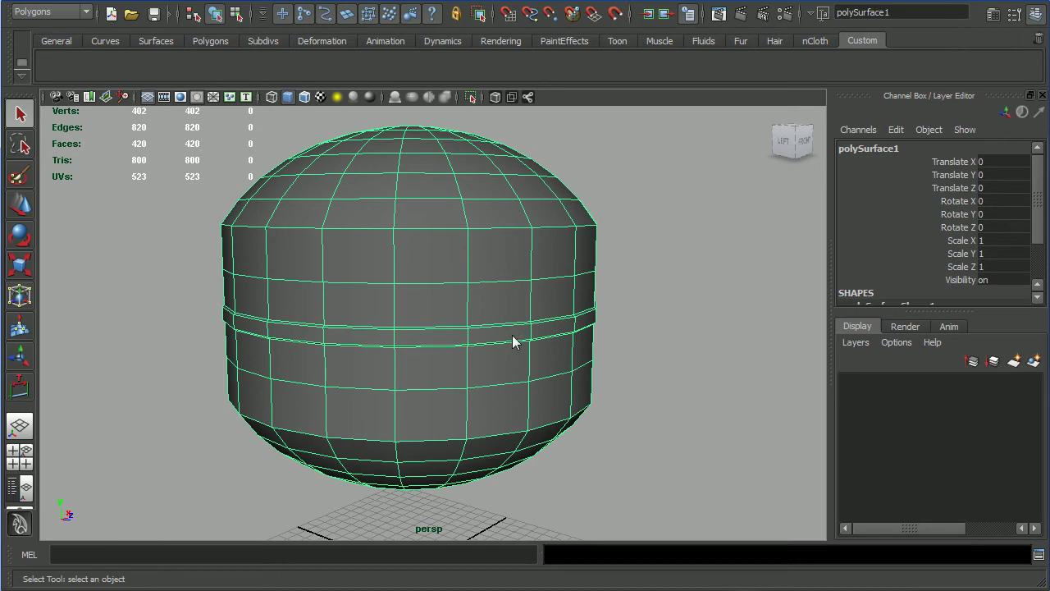
key(3)
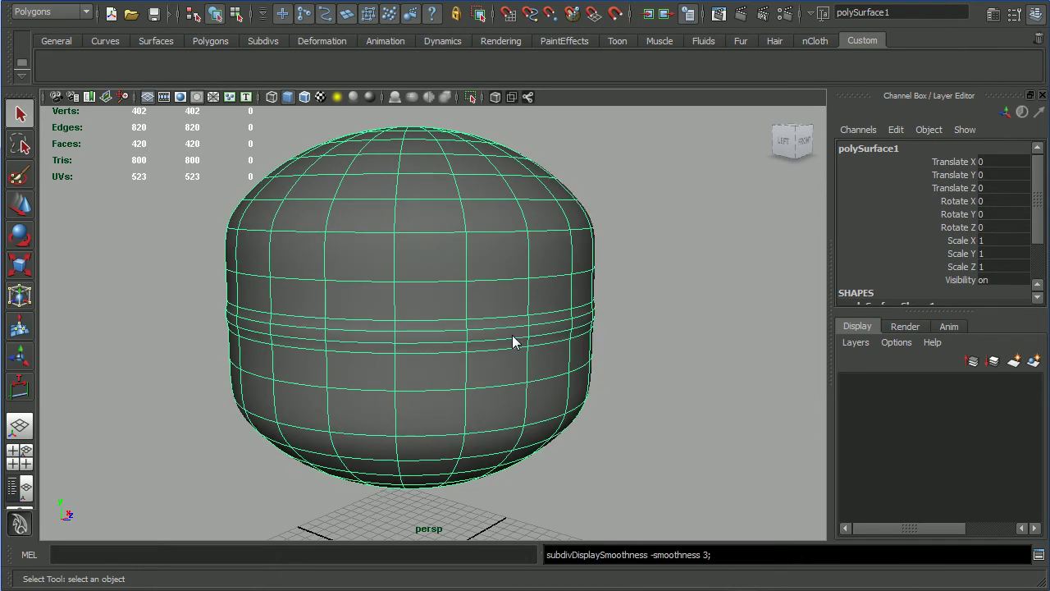
click(649, 342)
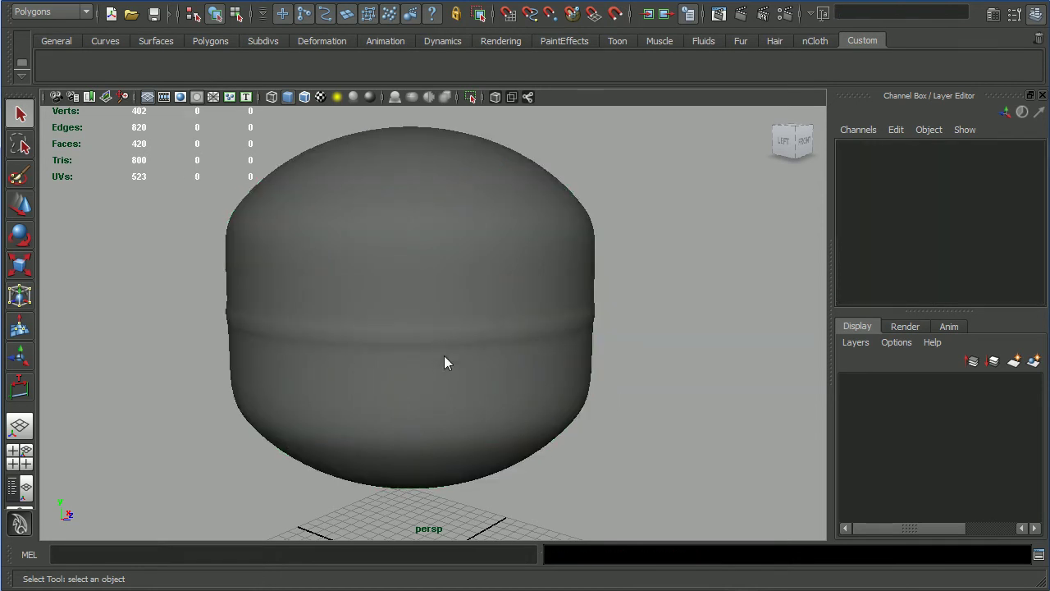
- Compare with the reference photo, then return polySurface1 to faceted display and zoom onto the band
key(alt+Tab)
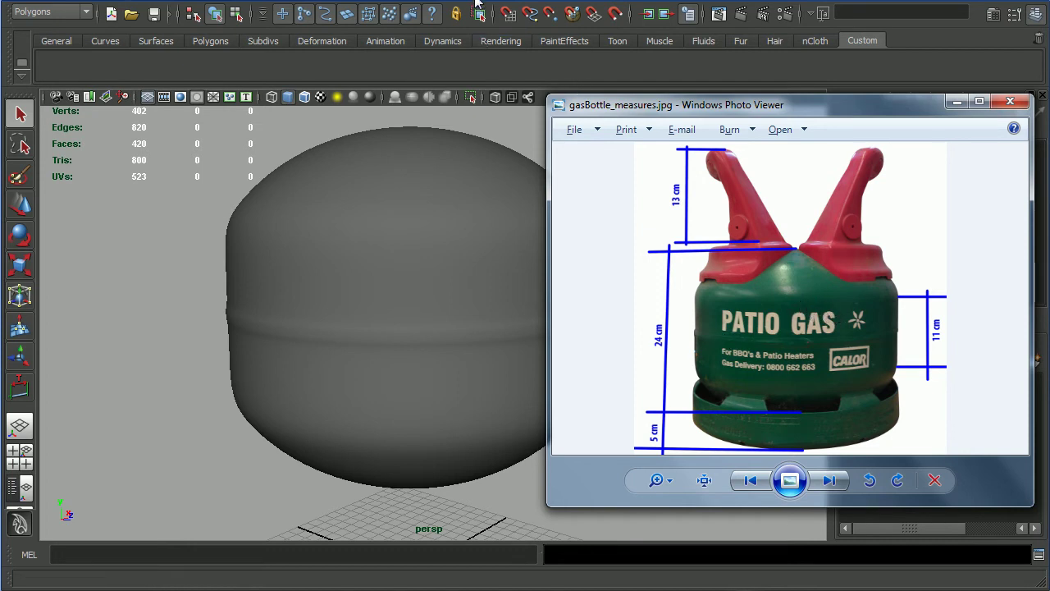
click(482, 328)
click(492, 270)
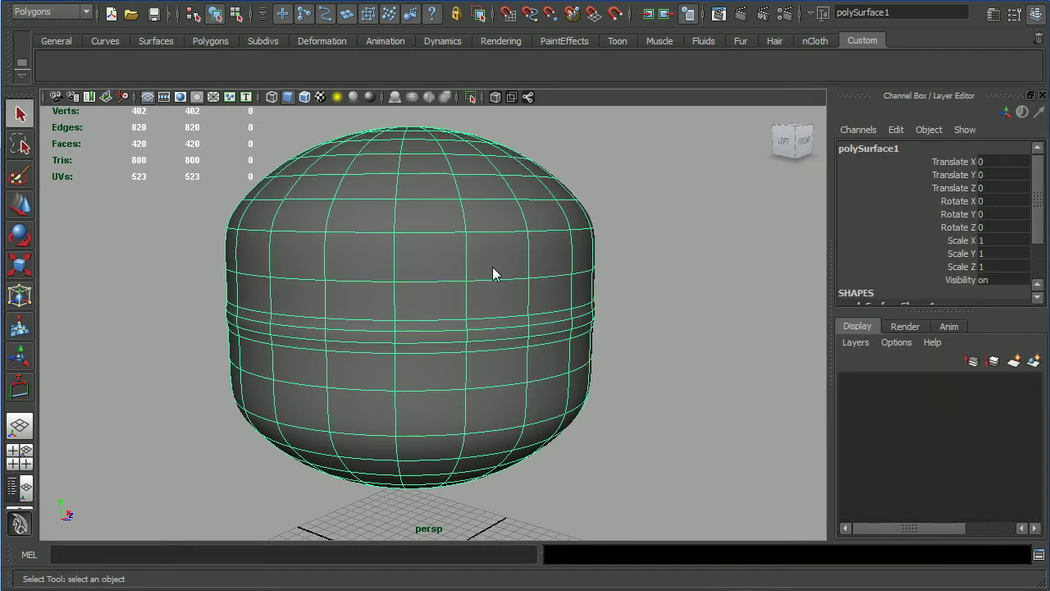
key(1)
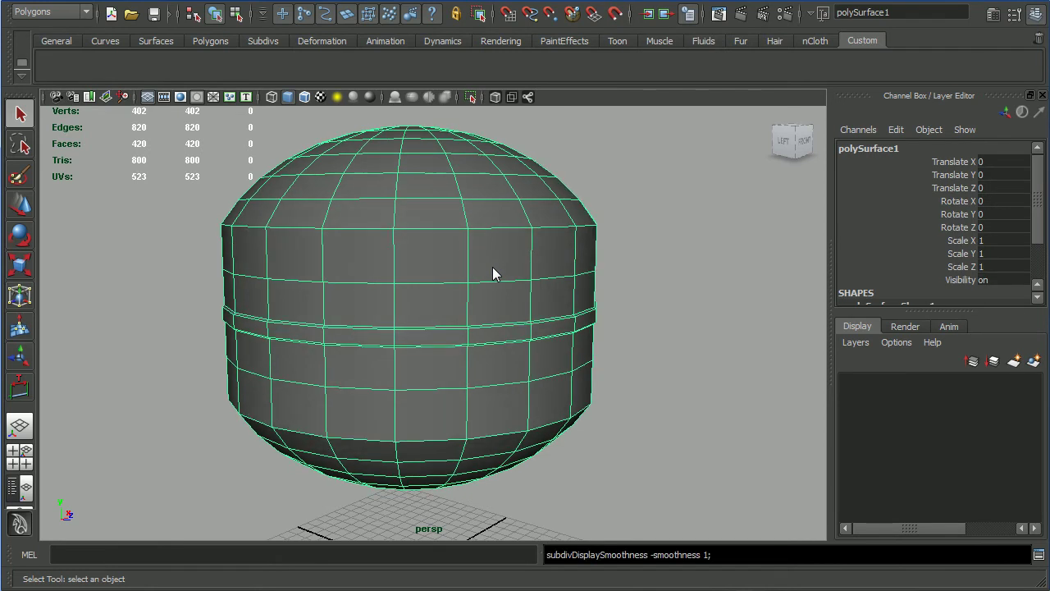
alt+drag(492, 273, 511, 284)
alt+right_drag(511, 284, 576, 344)
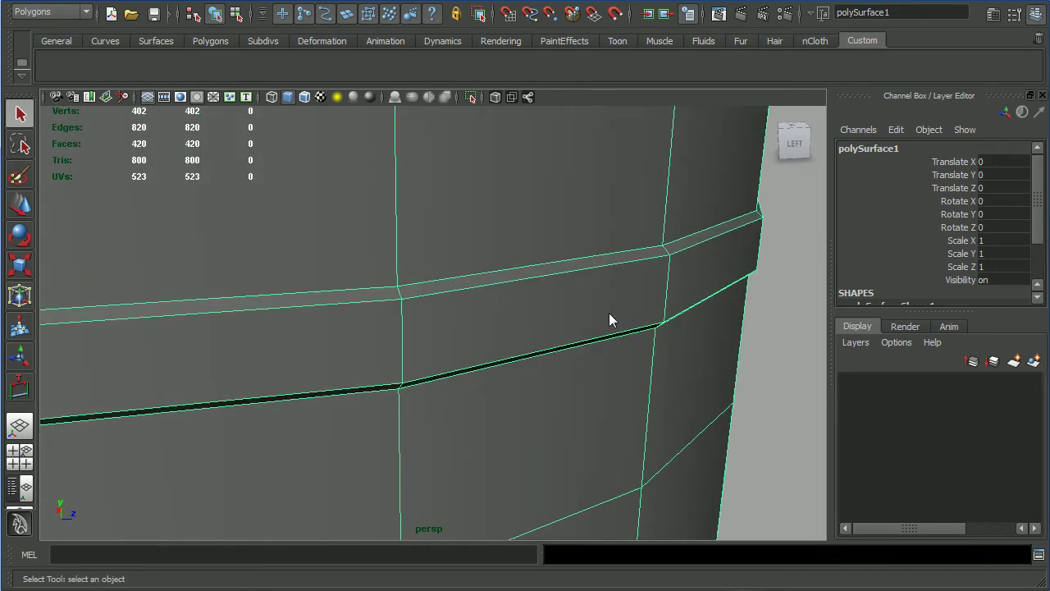
- Select the upper and lower edge loops bordering the seam band and bevel them
right_drag(594, 320, 591, 254)
double_click(588, 256)
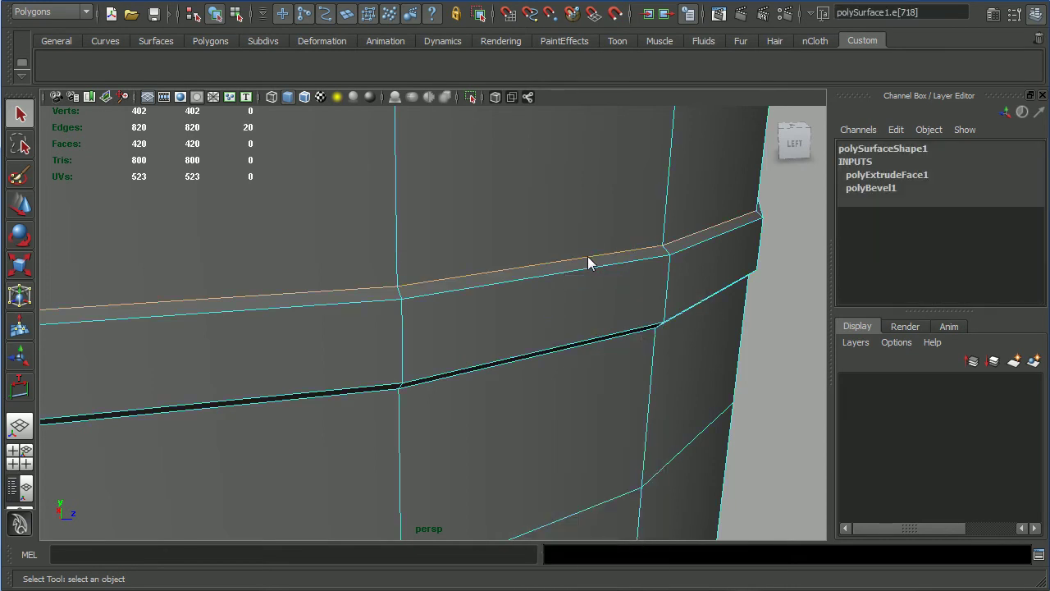
mouse_move(586, 328)
alt+mouse_down()
mouse_move(563, 293)
mouse_move(582, 253)
mouse_move(590, 328)
alt+mouse_up()
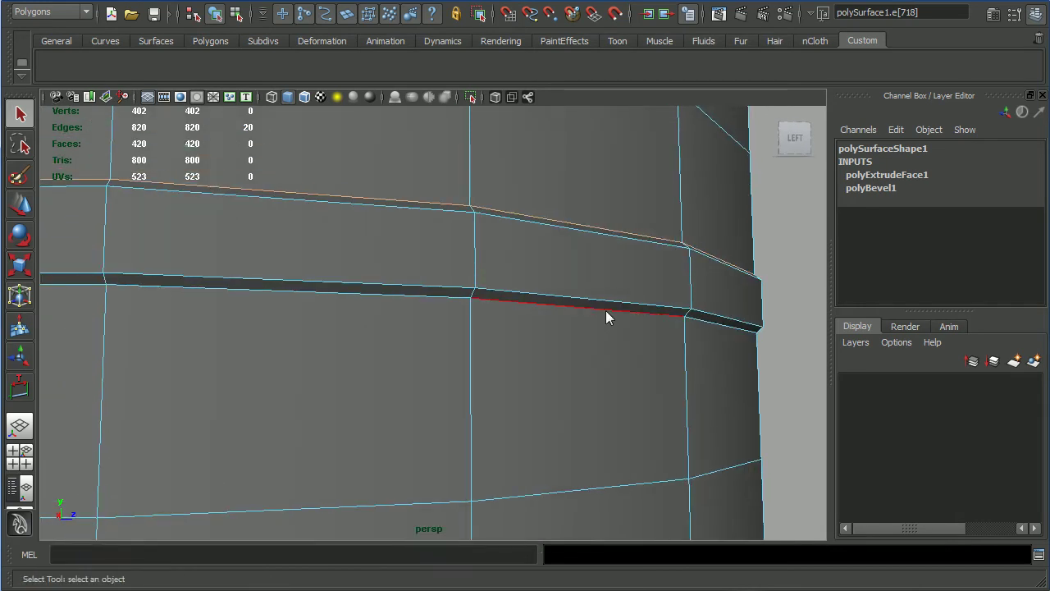
shift+double_click(606, 311)
alt+right_drag(684, 383, 534, 345)
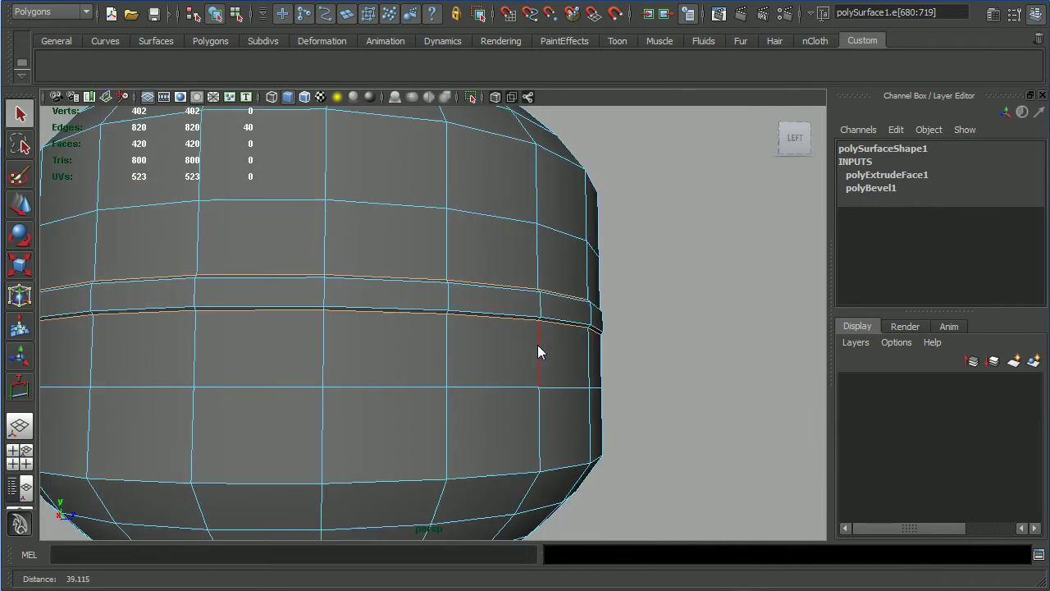
alt+drag(504, 330, 645, 327)
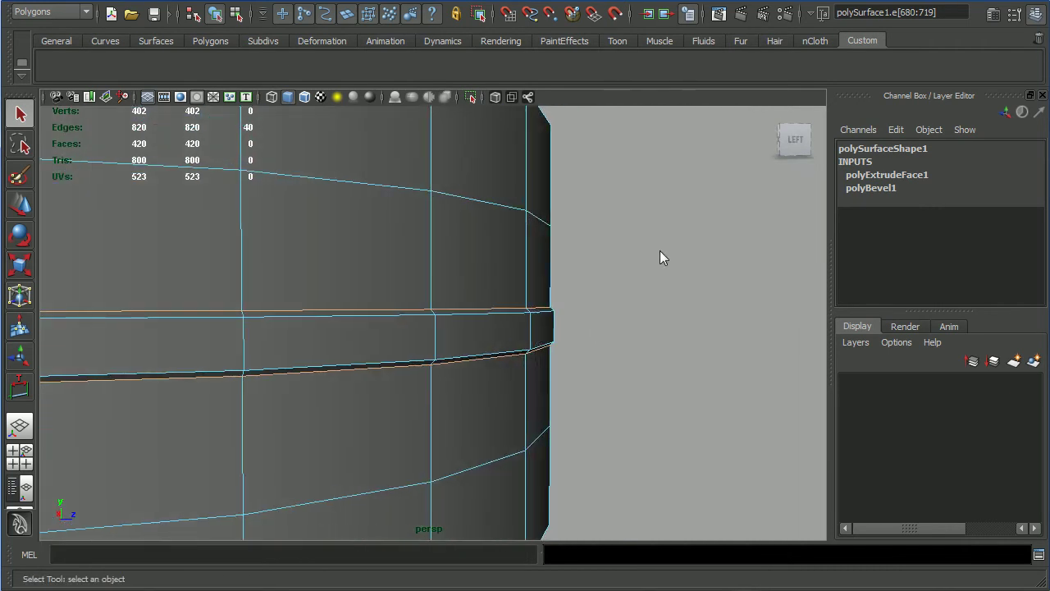
shift+right_drag(659, 250, 712, 253)
- Narrow the polyBevel2 Offset from 0.5 to about 0.13
scroll(543, 369, up, 3)
alt+drag(545, 370, 624, 373)
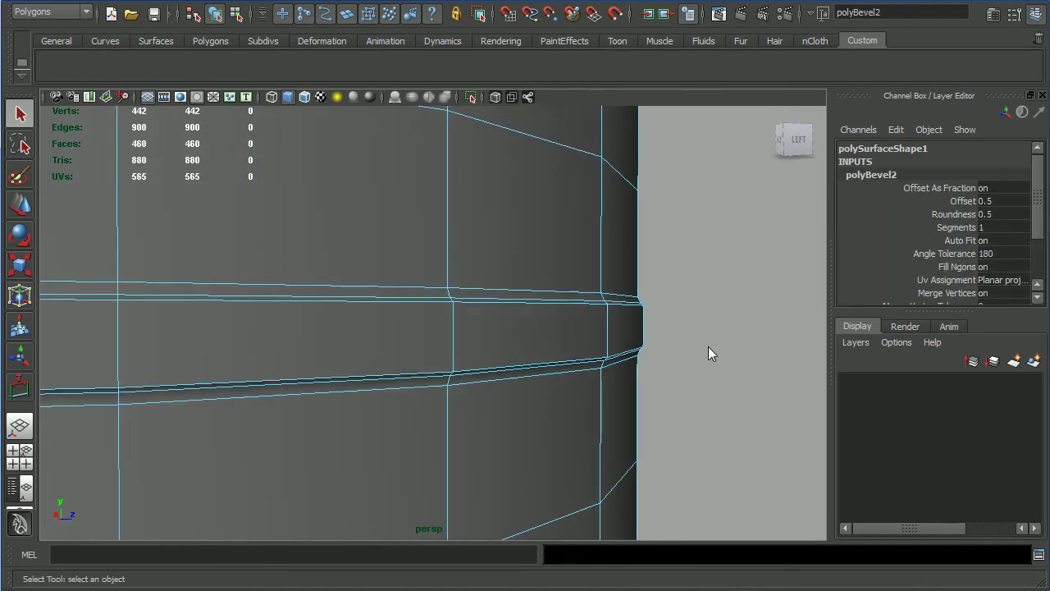
click(968, 201)
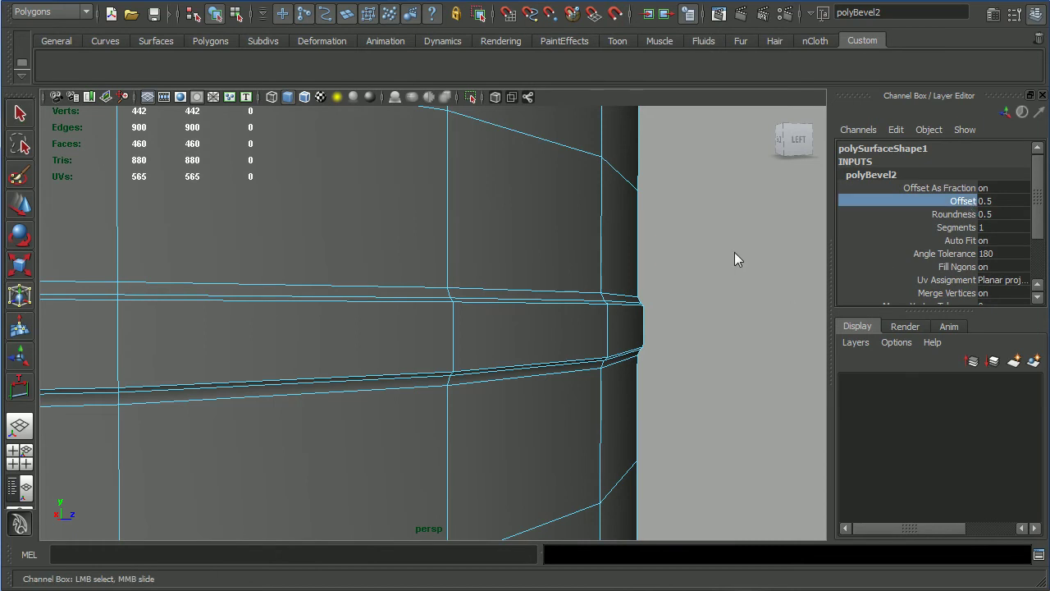
middle_drag(740, 252, 709, 252)
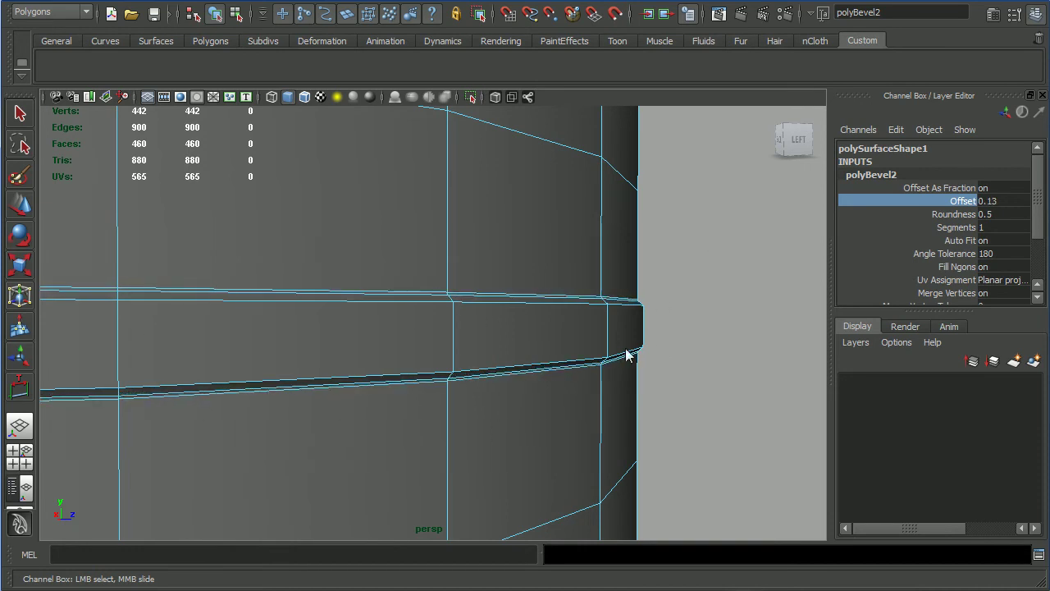
alt+right_drag(676, 347, 511, 290)
right_drag(445, 288, 541, 247)
- Show polySurface1 in smooth preview and compare it with the gasBottle_measures.jpg photo
click(469, 298)
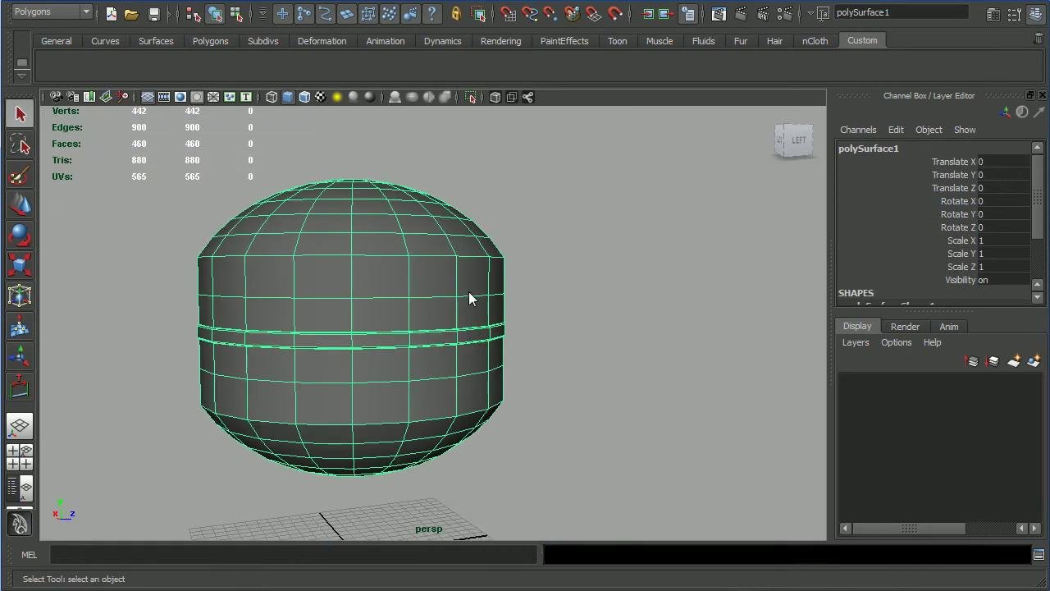
drag(1035, 218, 1036, 266)
alt+drag(371, 333, 482, 320)
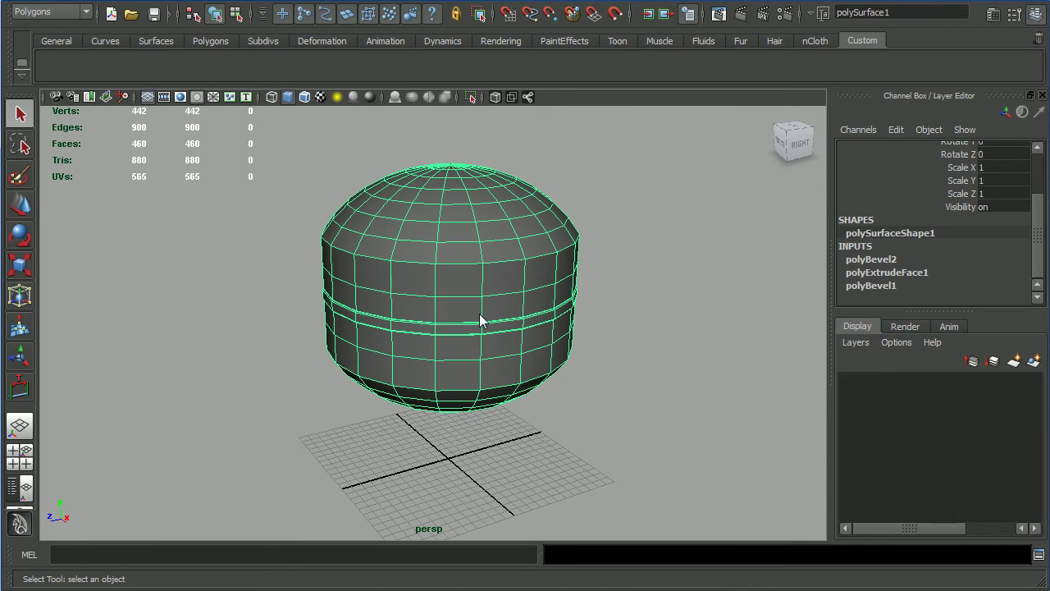
key(3)
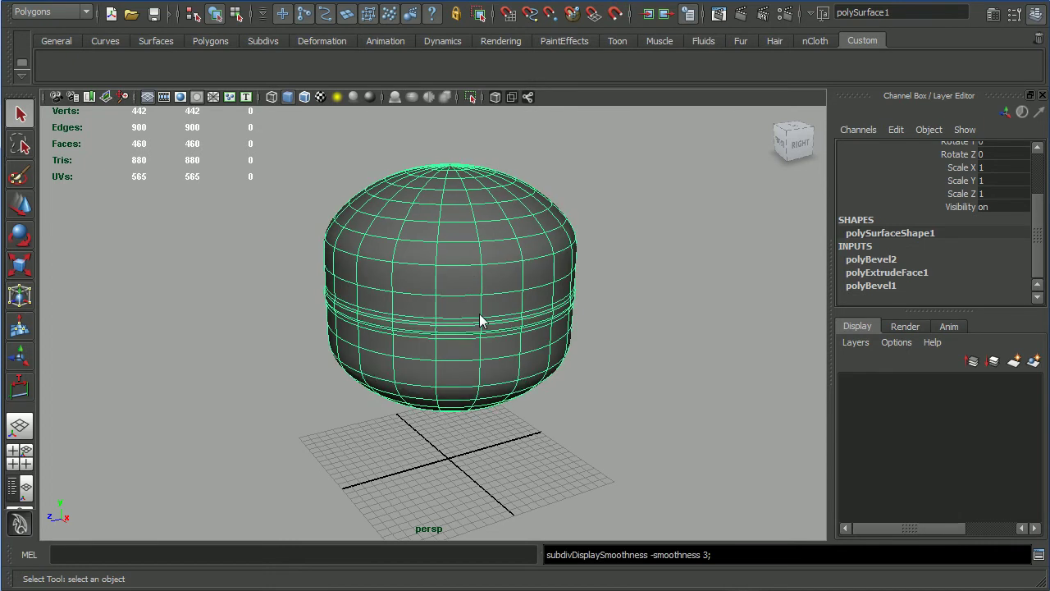
click(621, 288)
alt+drag(548, 340, 454, 342)
key(alt+Tab)
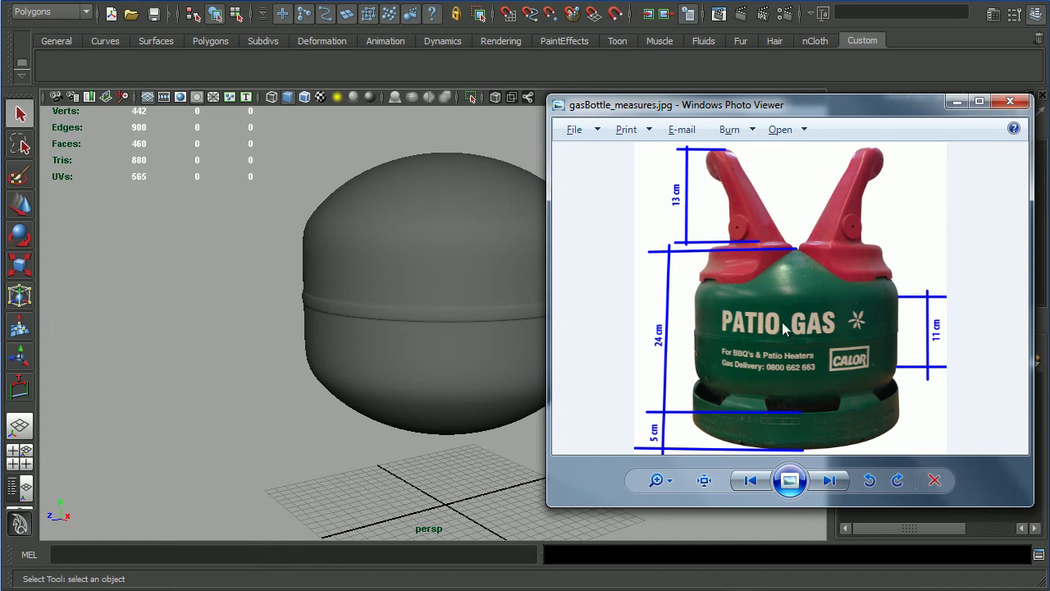
click(480, 261)
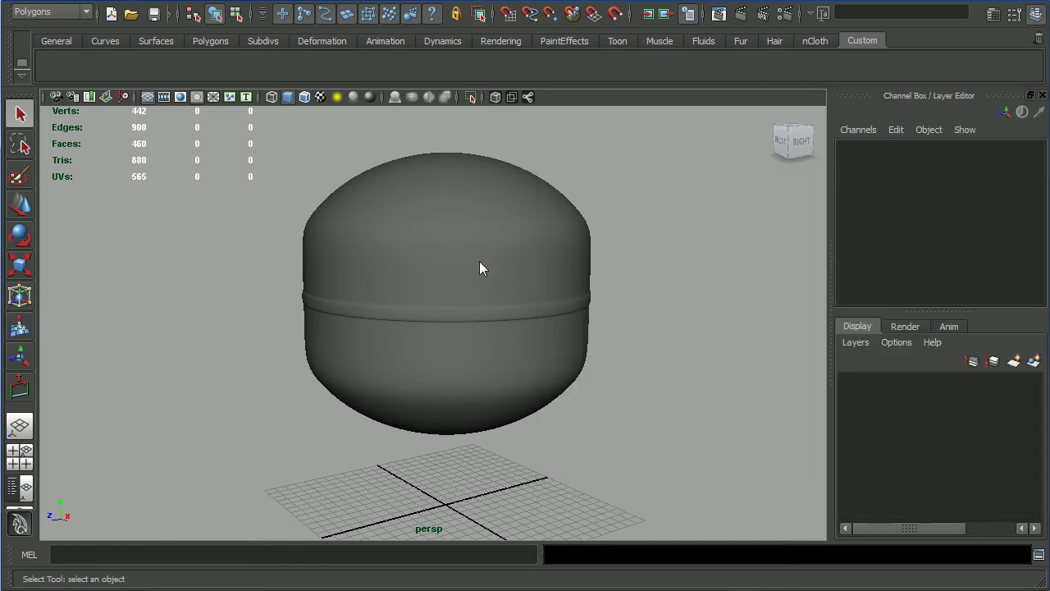
alt+drag(480, 260, 425, 255)
- Return the bottle body to faceted display and zoom in on the seam band
click(446, 254)
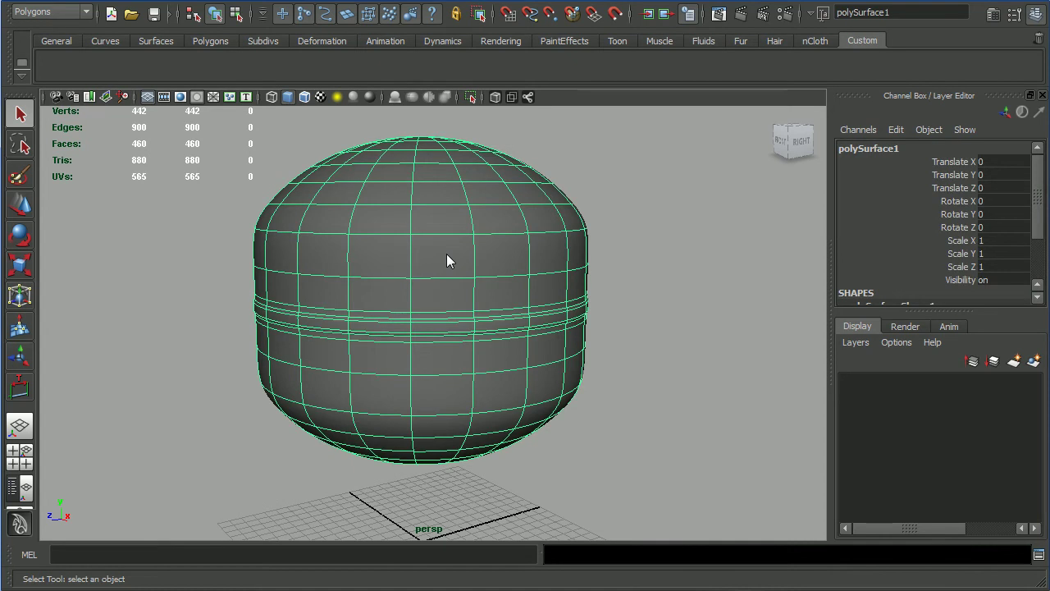
key(1)
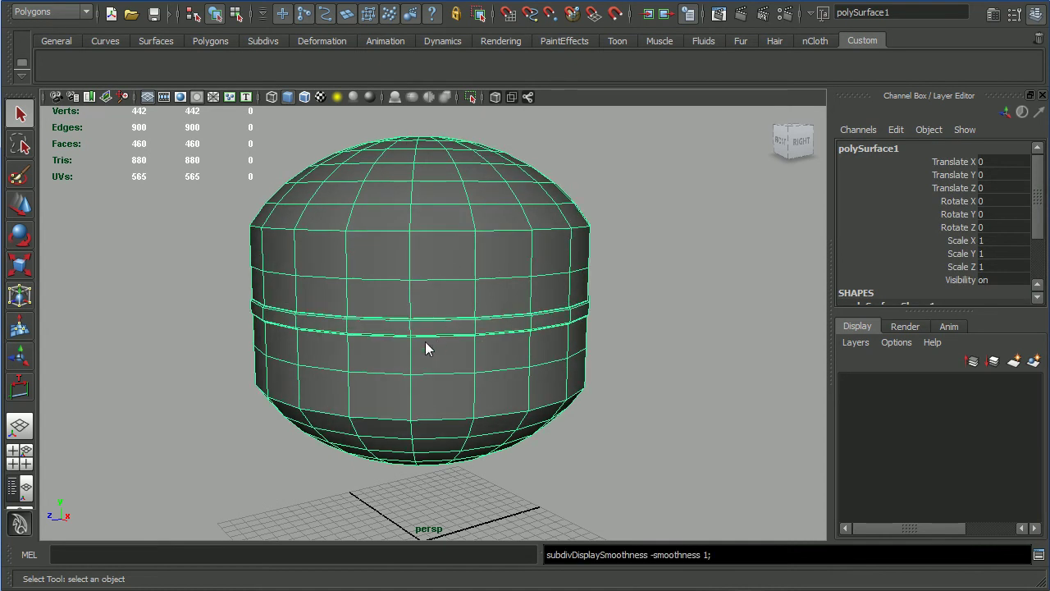
alt+right_drag(436, 347, 551, 375)
- Split a new edge loop around the seam band's middle with To Edge Ring and Split
right_drag(506, 332, 512, 263)
click(502, 337)
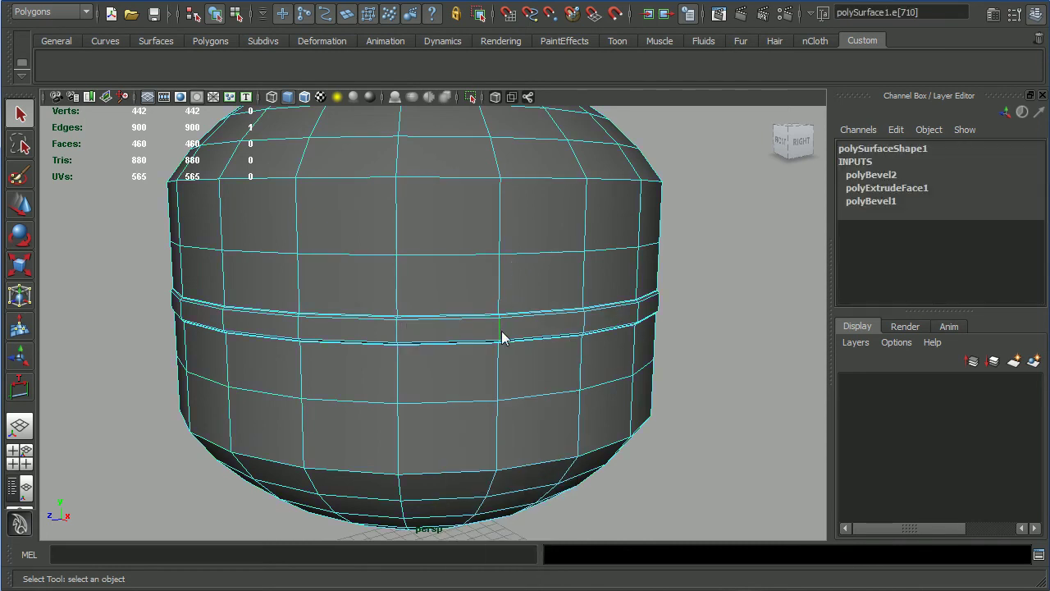
alt+right_drag(501, 336, 558, 373)
alt+middle_drag(558, 373, 484, 324)
ctrl+right_drag(681, 225, 722, 275)
alt+right_drag(577, 358, 520, 347)
alt+drag(520, 347, 596, 333)
alt+drag(531, 348, 660, 328)
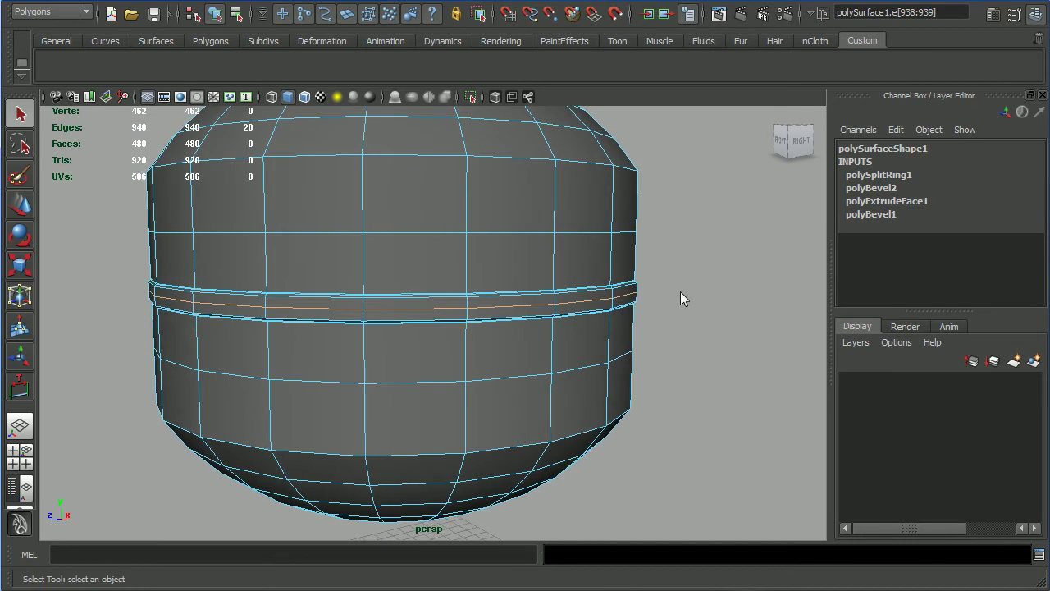
click(680, 293)
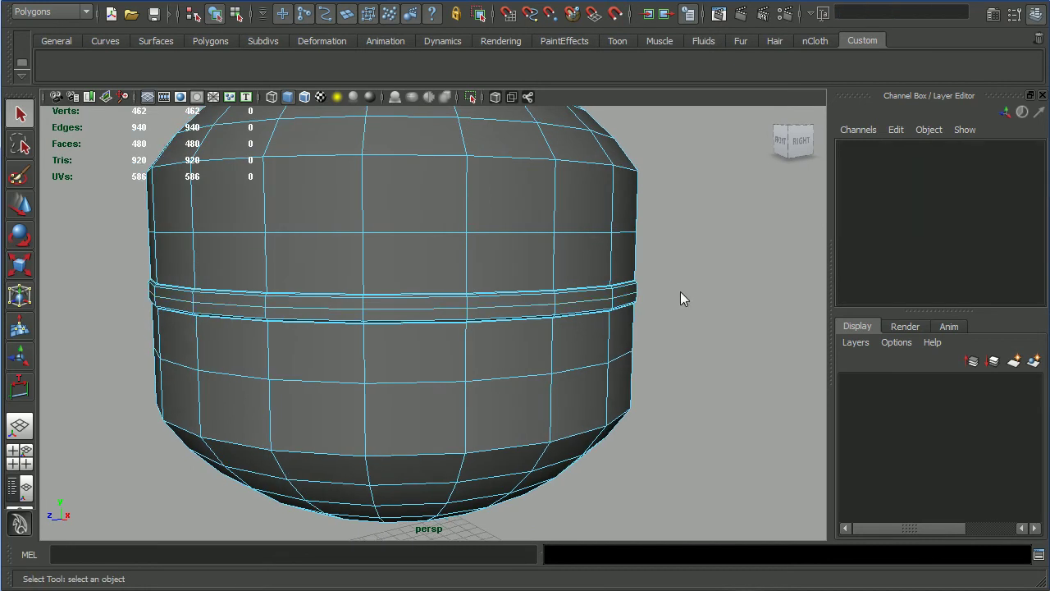
- Bevel the new mid-band edge loop as polyBevel3, reducing its Offset from 0.5 to 0.2
double_click(411, 312)
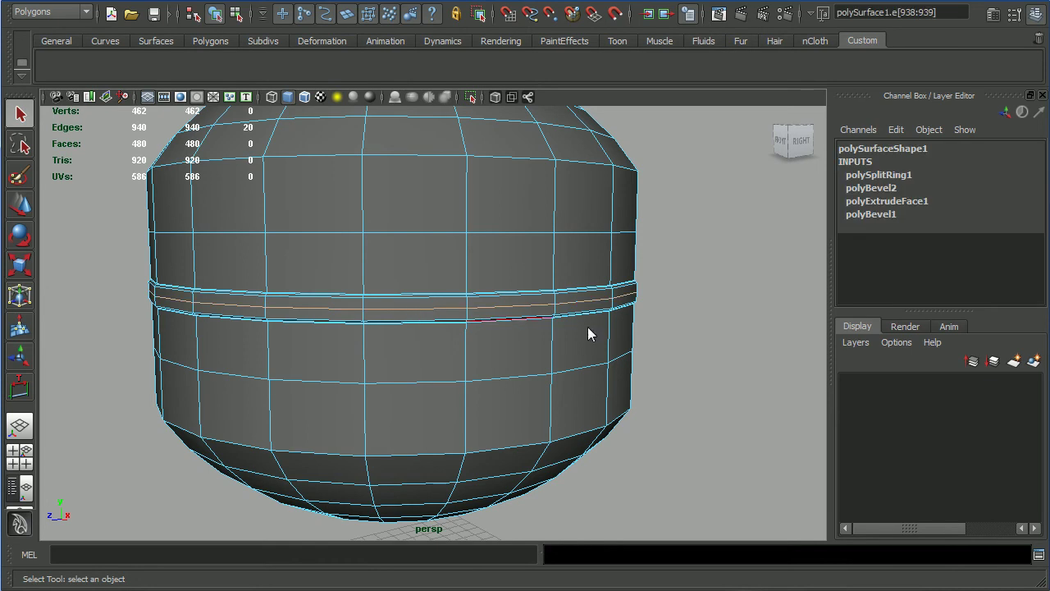
shift+right_drag(698, 221, 750, 221)
alt+drag(506, 340, 532, 338)
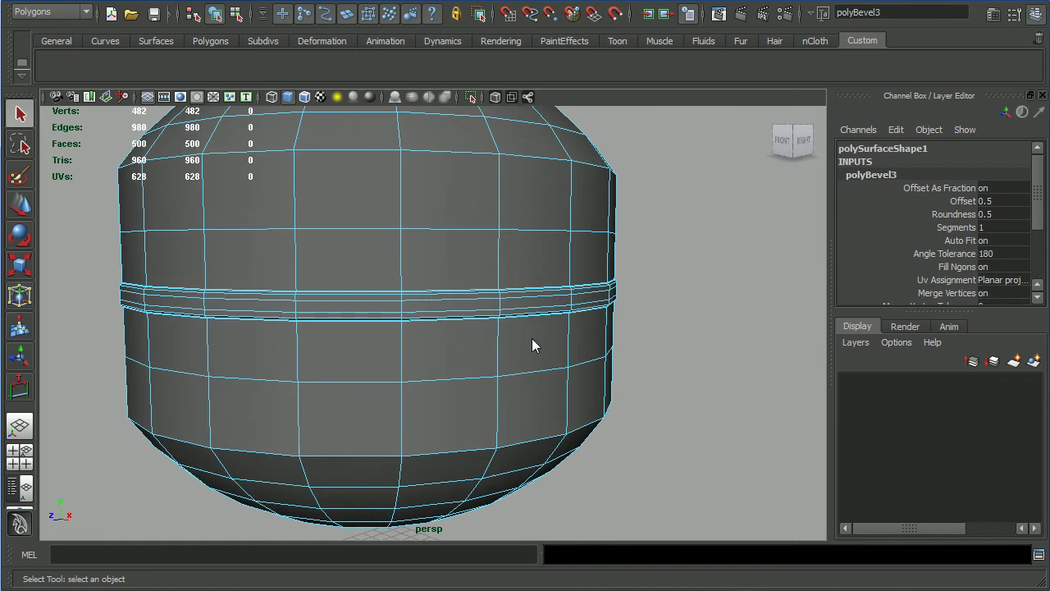
click(959, 202)
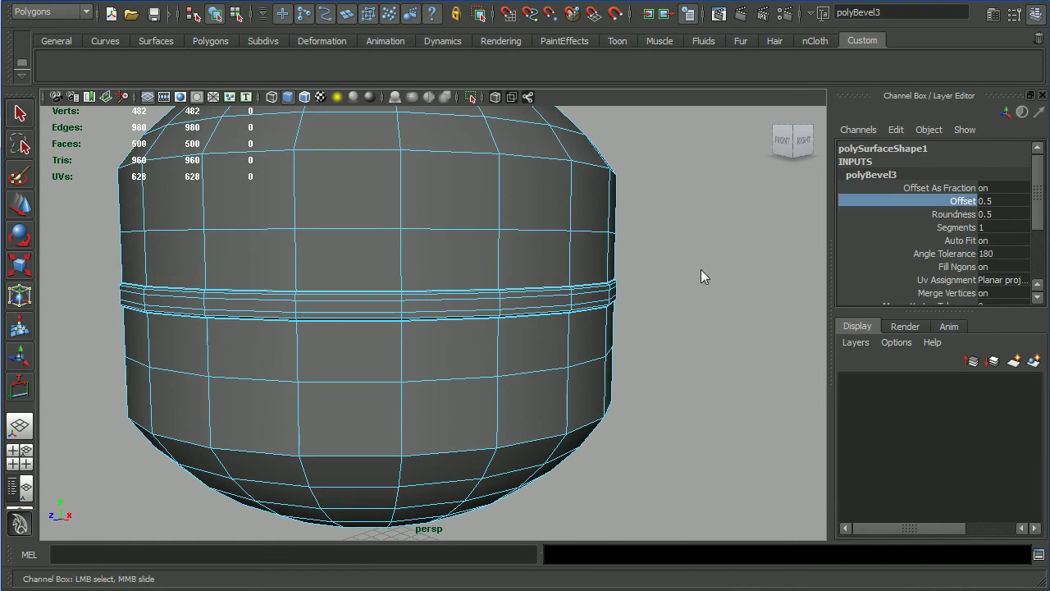
alt+right_drag(695, 265, 712, 240)
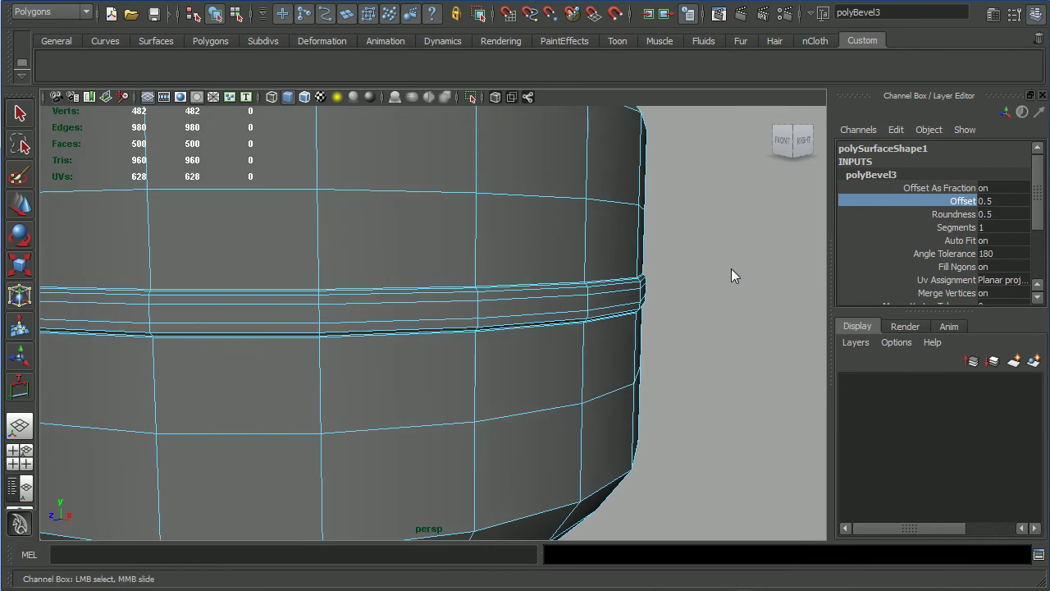
middle_drag(742, 275, 718, 281)
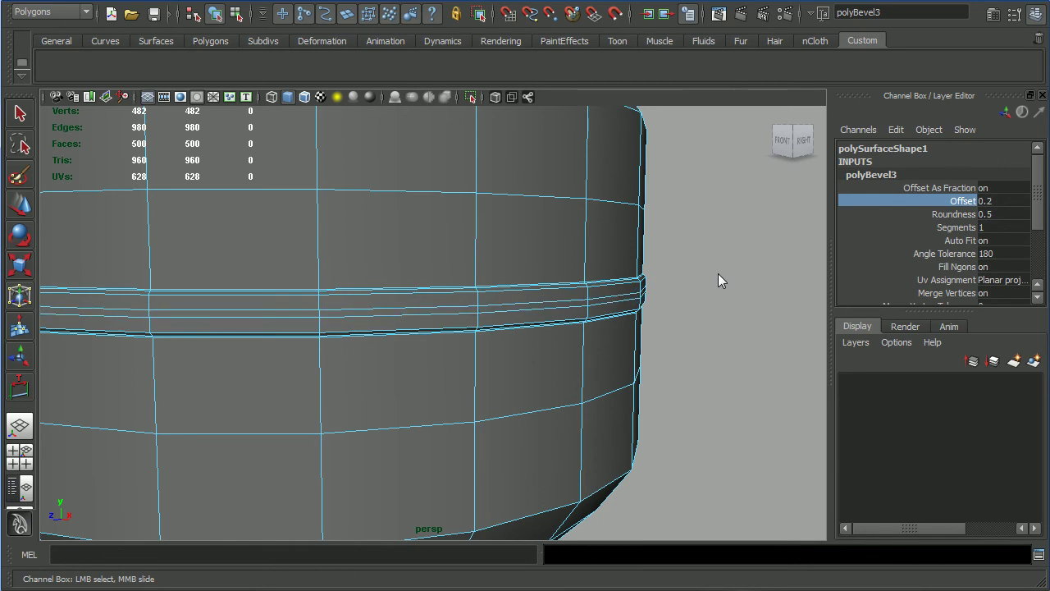
alt+drag(581, 321, 553, 324)
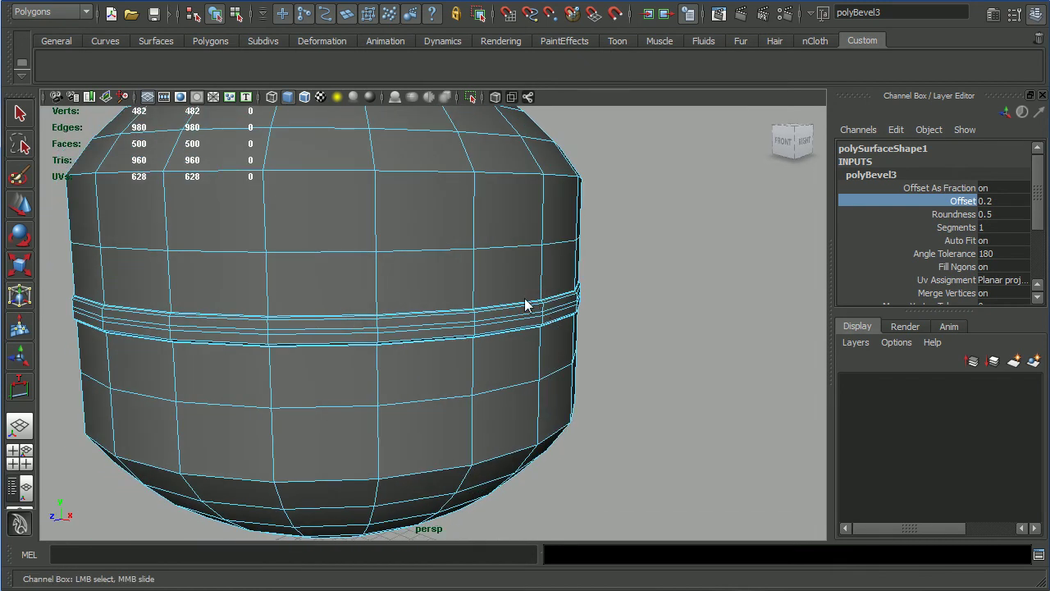
key(q)
right_drag(483, 288, 484, 324)
- Select the 20-face central ring of the seam band and extrude it
alt+middle_drag(480, 337, 534, 353)
alt+right_drag(533, 353, 485, 278)
click(483, 255)
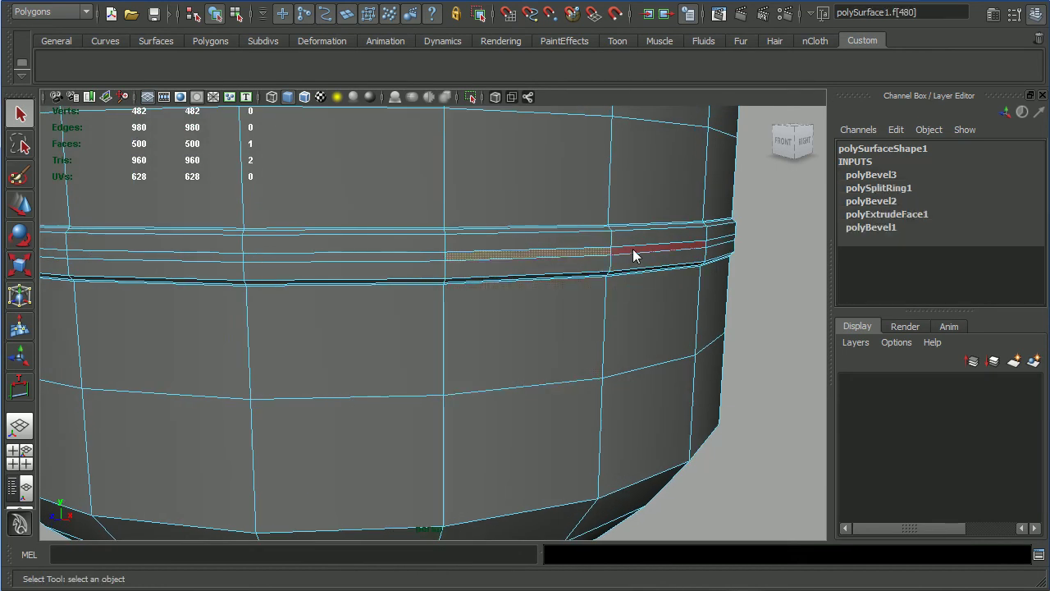
shift+double_click(633, 256)
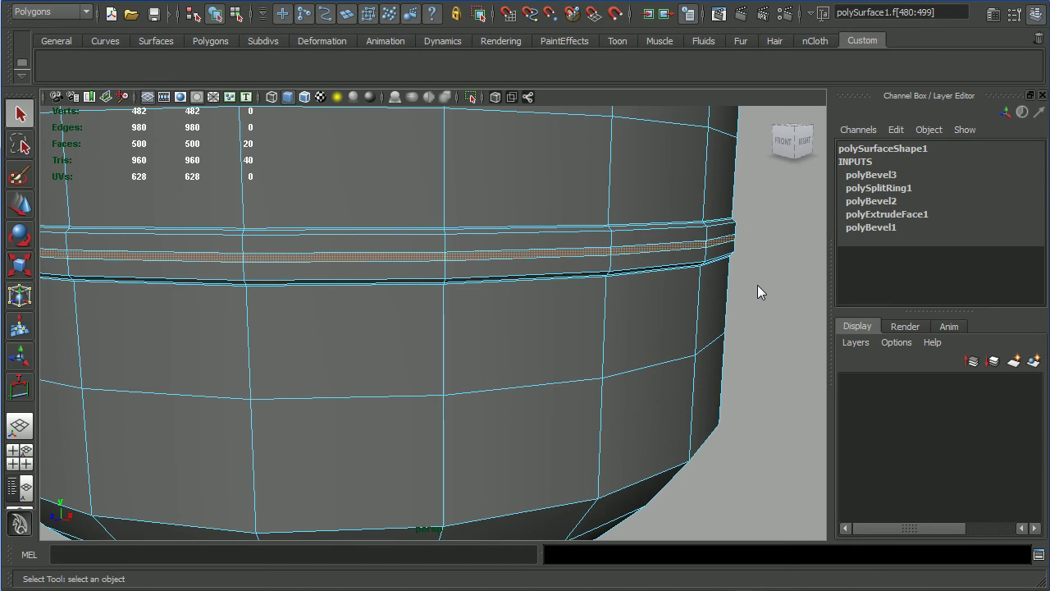
shift+right_drag(761, 281, 594, 298)
shift+right_drag(592, 246, 584, 288)
alt+drag(574, 321, 614, 216)
- Set the polyExtrudeFace2 Offset to 0.03 and Thickness to 0.02
alt+right_drag(590, 271, 639, 287)
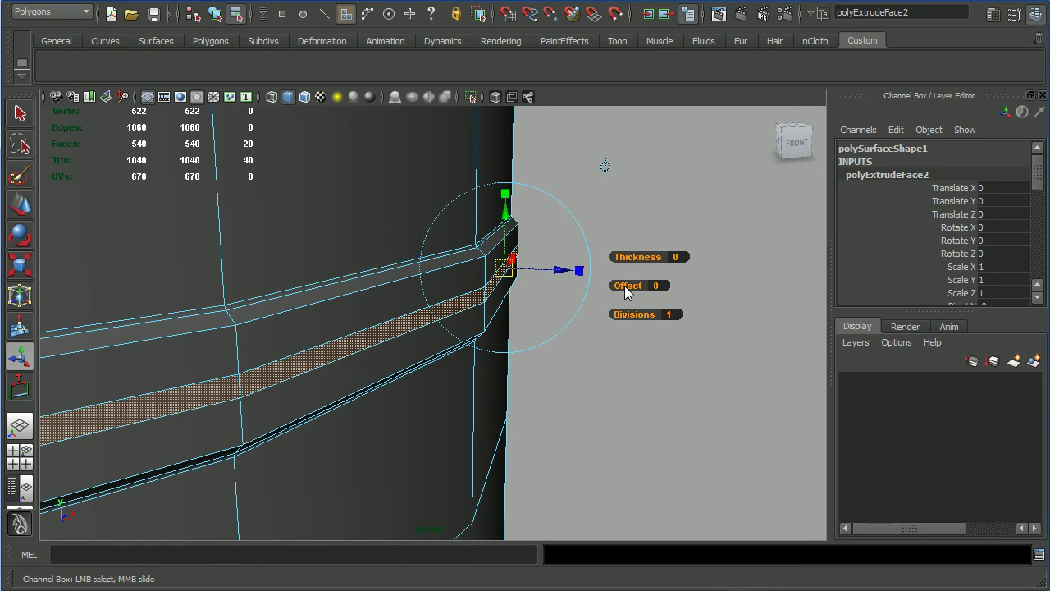
middle_drag(625, 291, 628, 287)
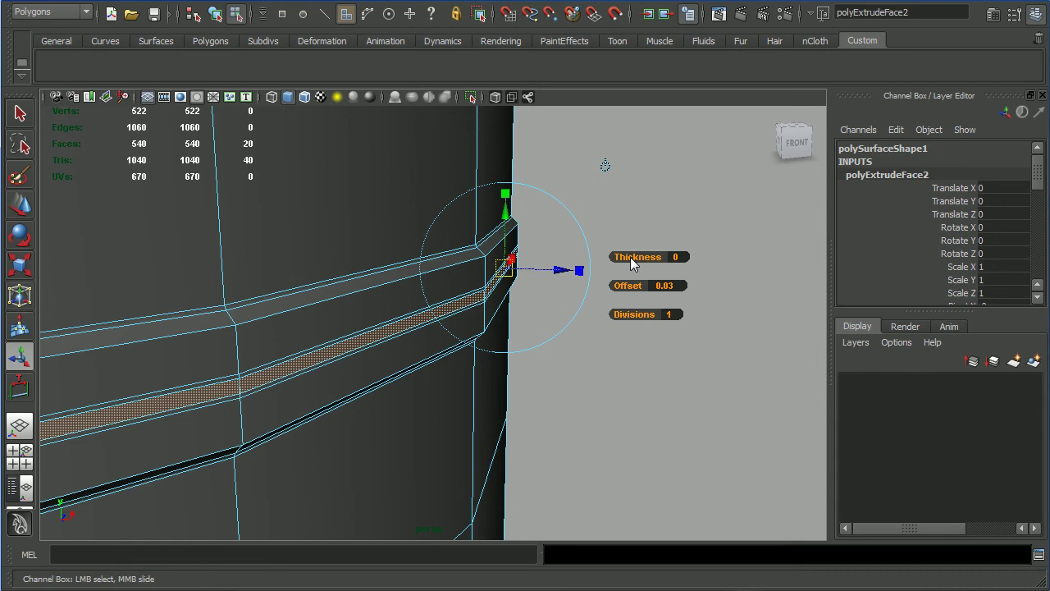
middle_drag(630, 257, 632, 256)
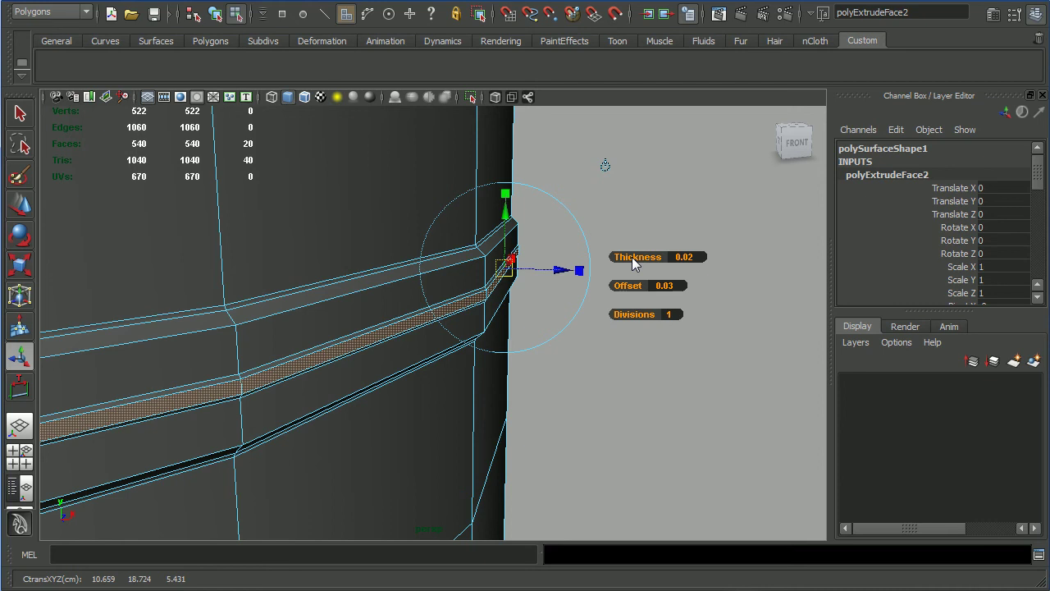
alt+drag(623, 370, 612, 348)
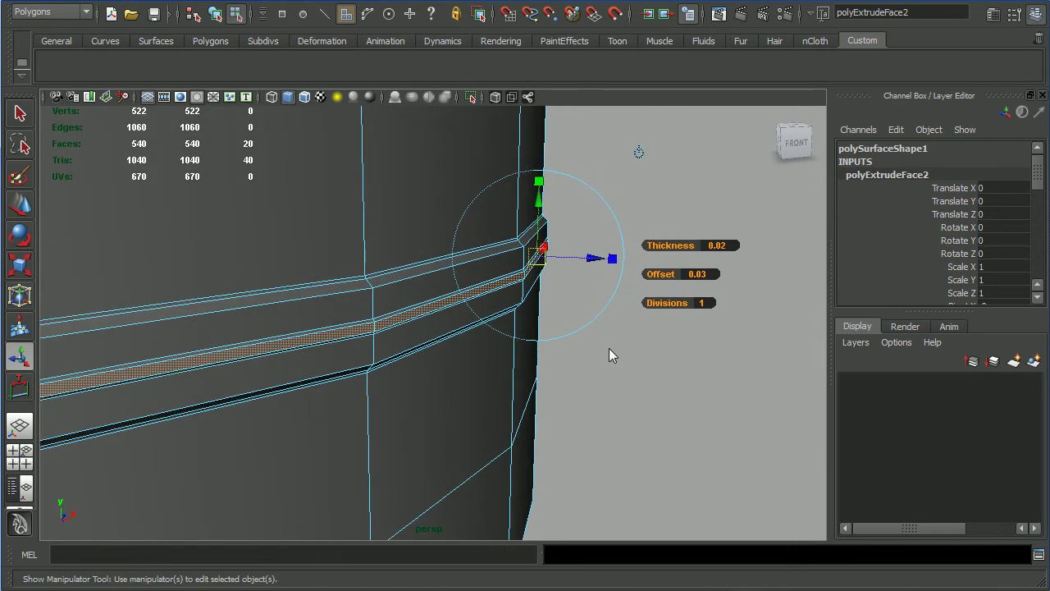
- Finish the extrusion, return to object selection, and compare the raised strip with the reference photo
key(q)
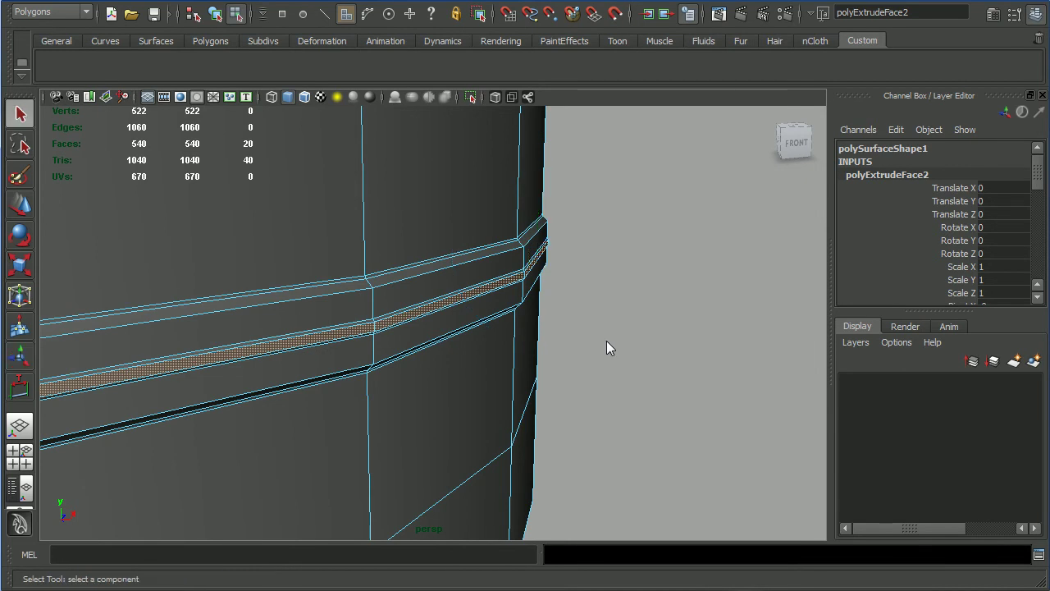
click(611, 293)
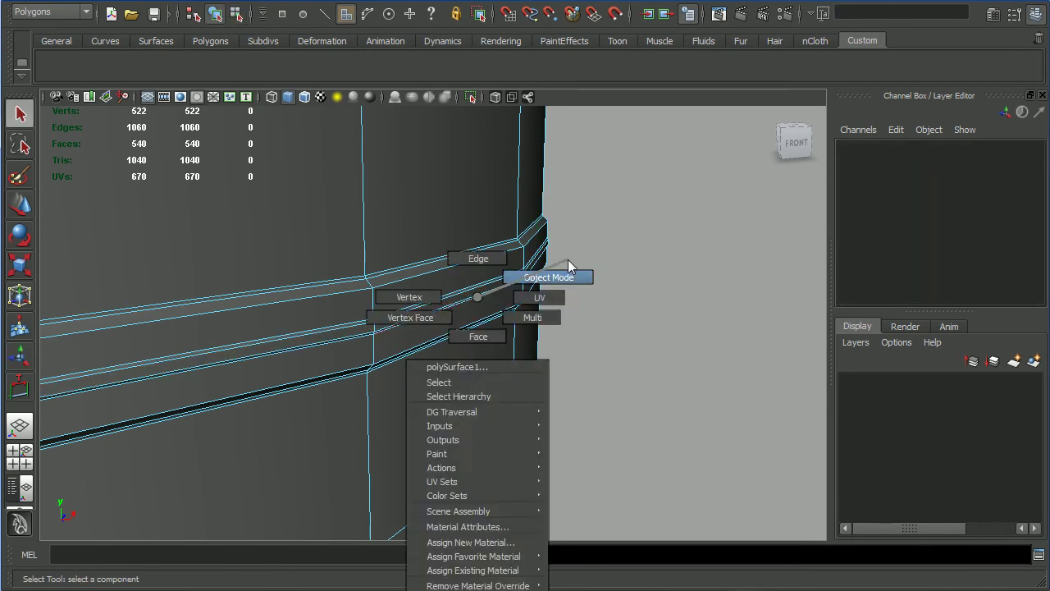
key(F8)
alt+drag(555, 324, 520, 335)
key(alt+Tab)
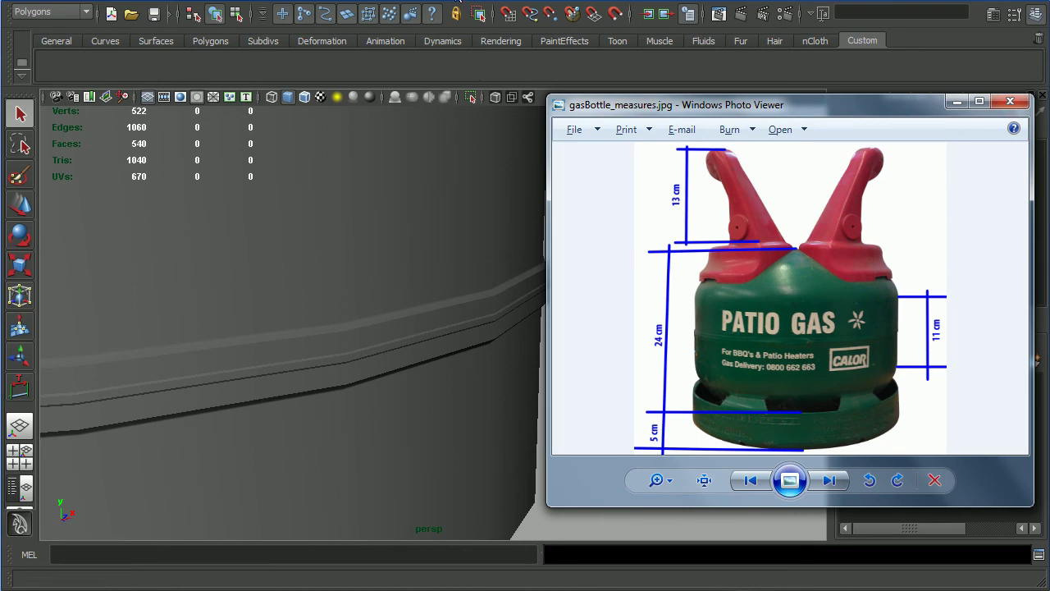
key(alt+Tab)
- Select the bottle body and preview it as a smoothed mesh with key 3
alt+drag(516, 305, 448, 371)
alt+right_drag(448, 371, 469, 379)
alt+middle_drag(469, 379, 516, 368)
click(516, 368)
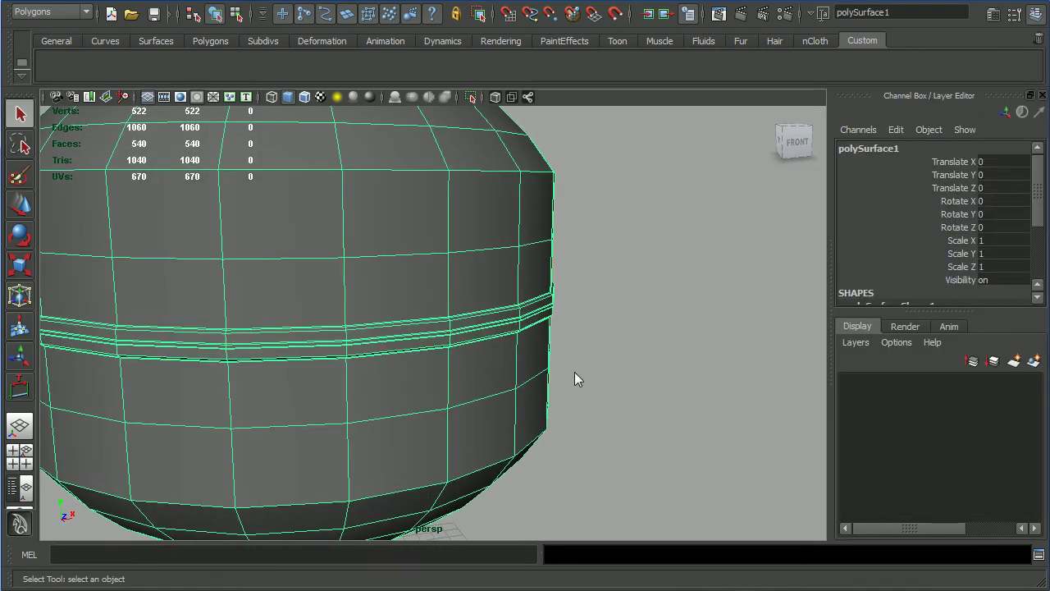
alt+right_drag(574, 378, 485, 356)
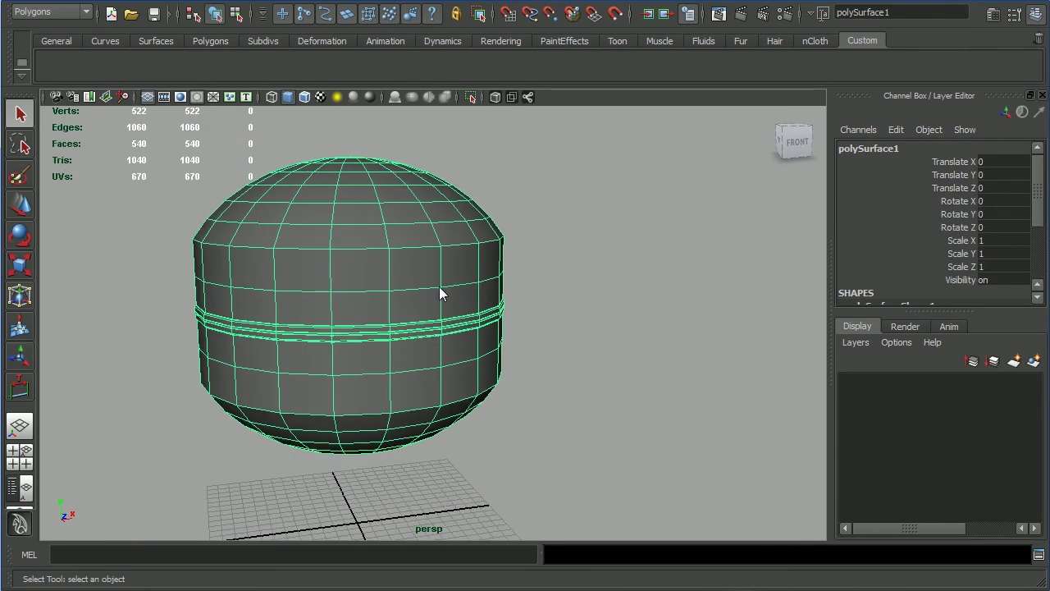
key(3)
click(605, 318)
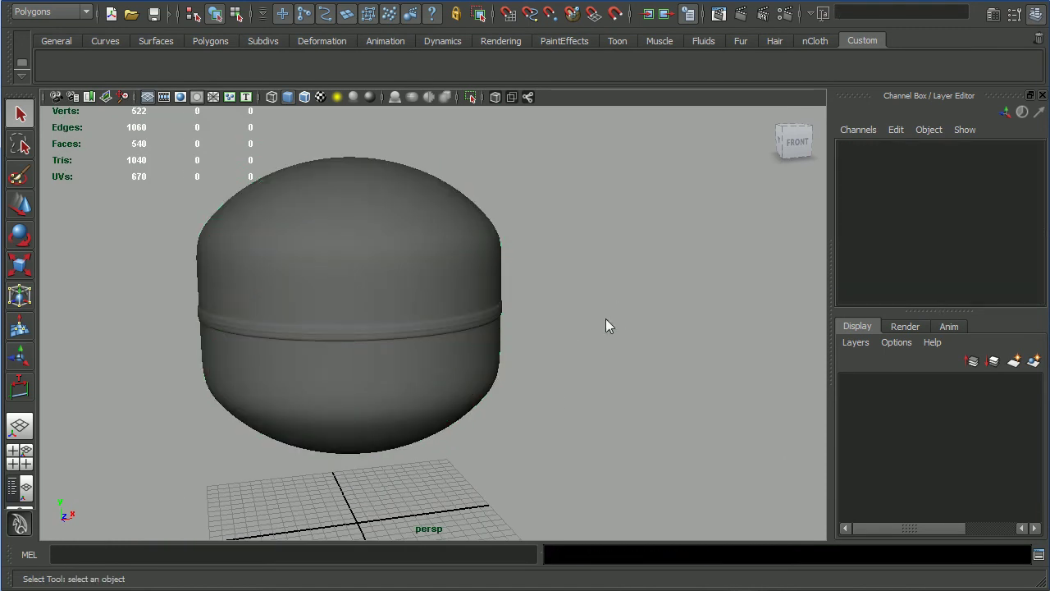
alt+drag(543, 379, 565, 369)
mouse_move(565, 369)
alt+right_down()
mouse_move(600, 400)
mouse_move(565, 378)
alt+right_up()
alt+drag(564, 378, 621, 379)
alt+right_drag(621, 379, 462, 366)
alt+drag(462, 366, 452, 331)
- Switch the bottle body back to faceted display and scroll the Channel Box to its INPUTS
click(452, 318)
key(1)
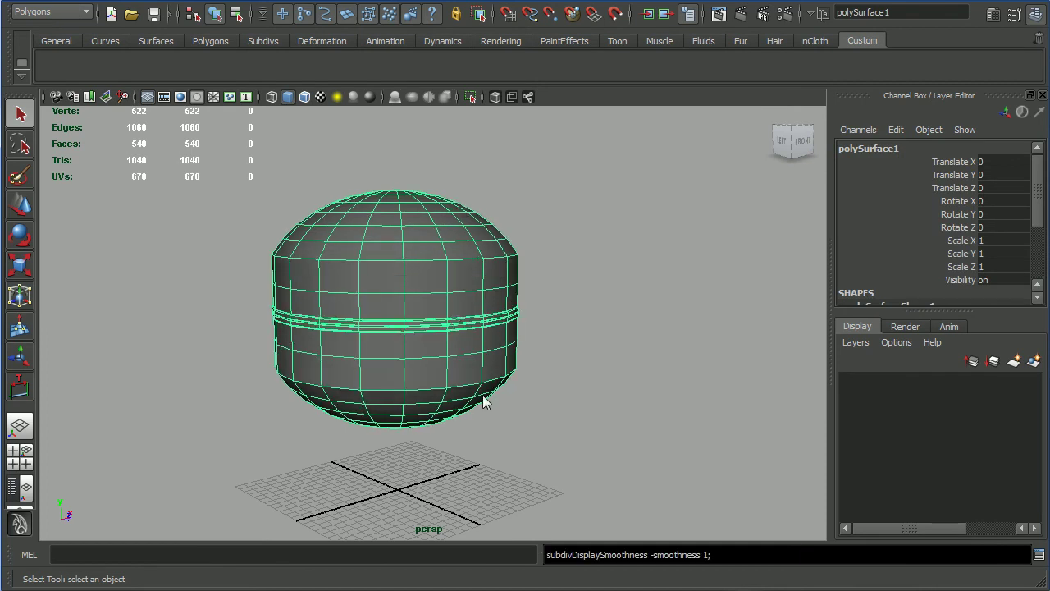
key(3)
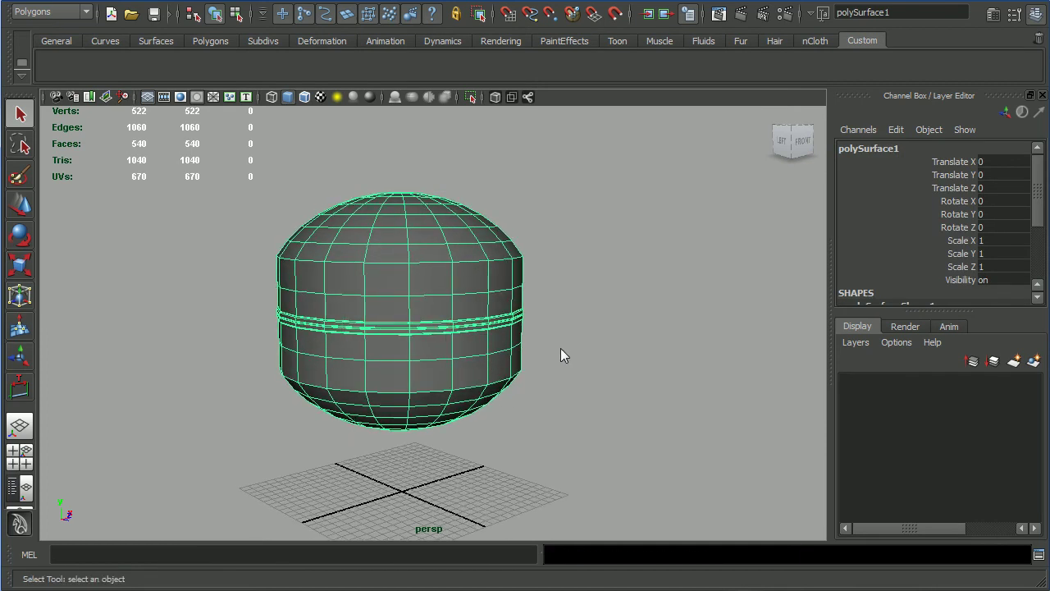
click(649, 290)
click(519, 269)
drag(1038, 207, 1040, 256)
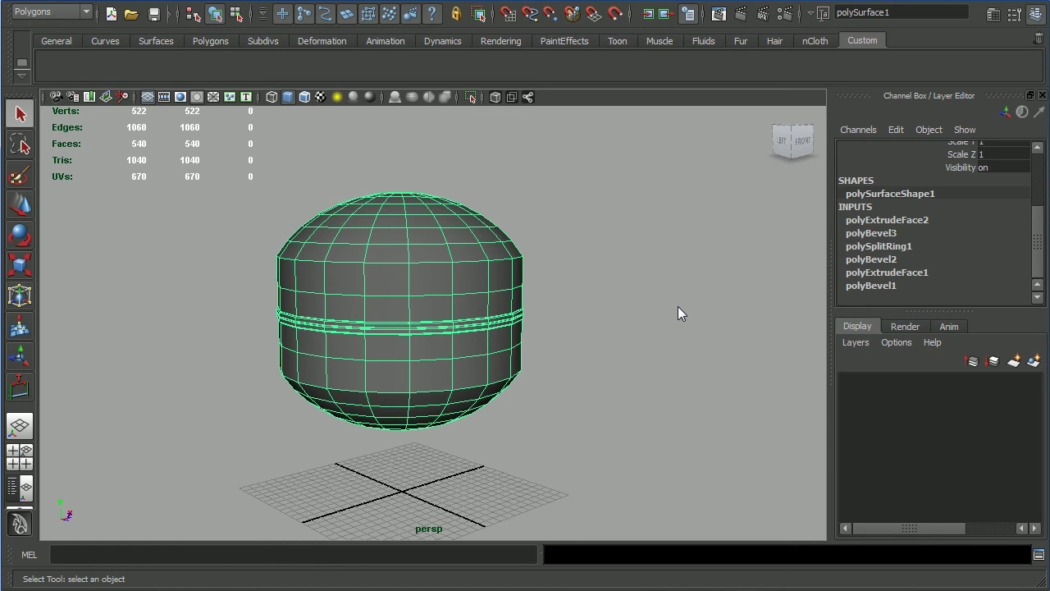
- Delete the bottle body's construction history with Alt+Shift+D and inspect the result
key(alt+shift+d)
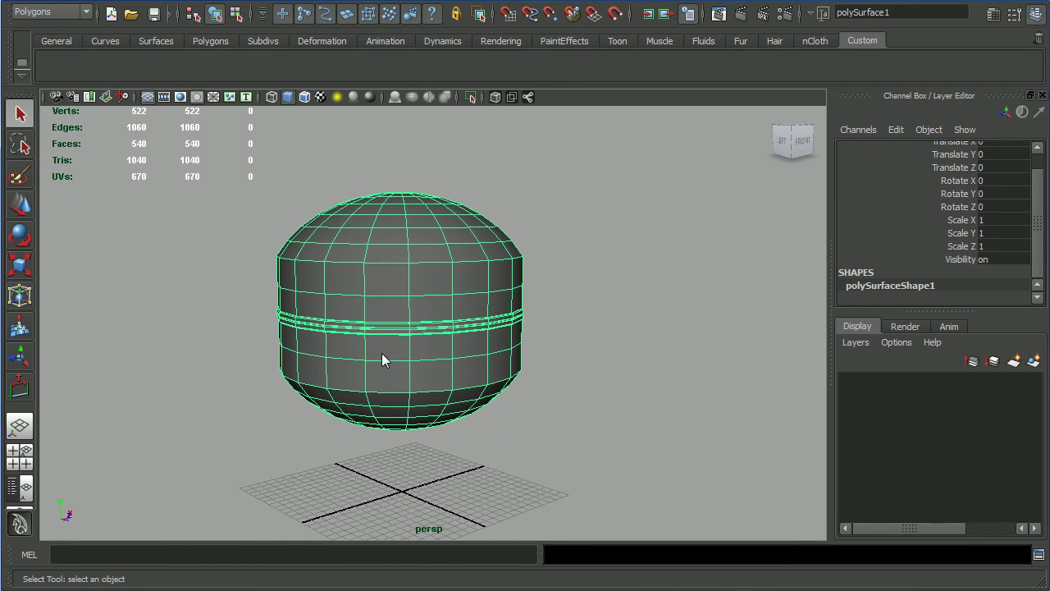
click(585, 279)
click(434, 317)
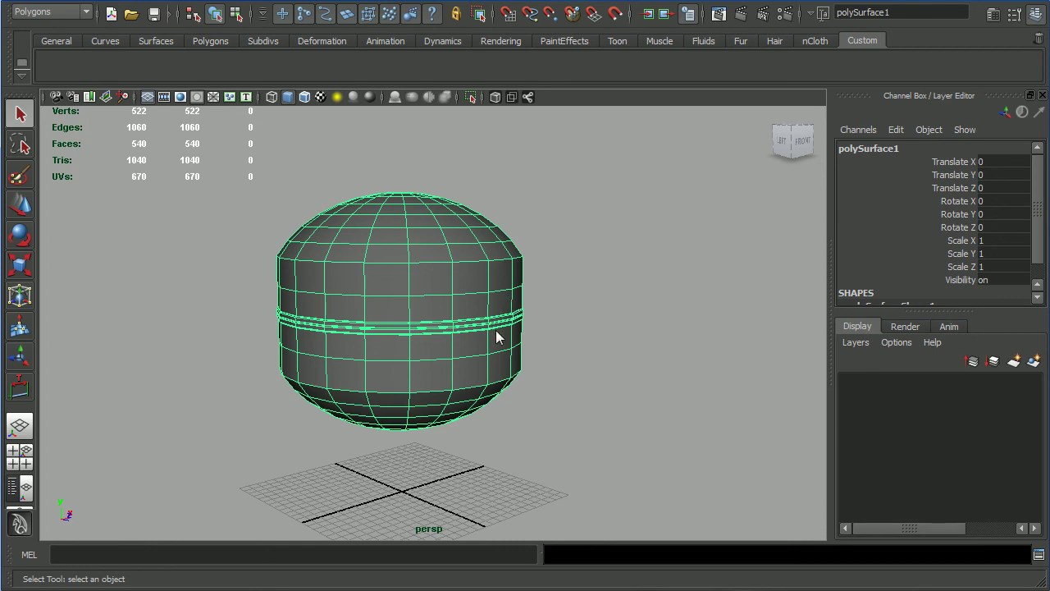
alt+drag(457, 327, 469, 331)
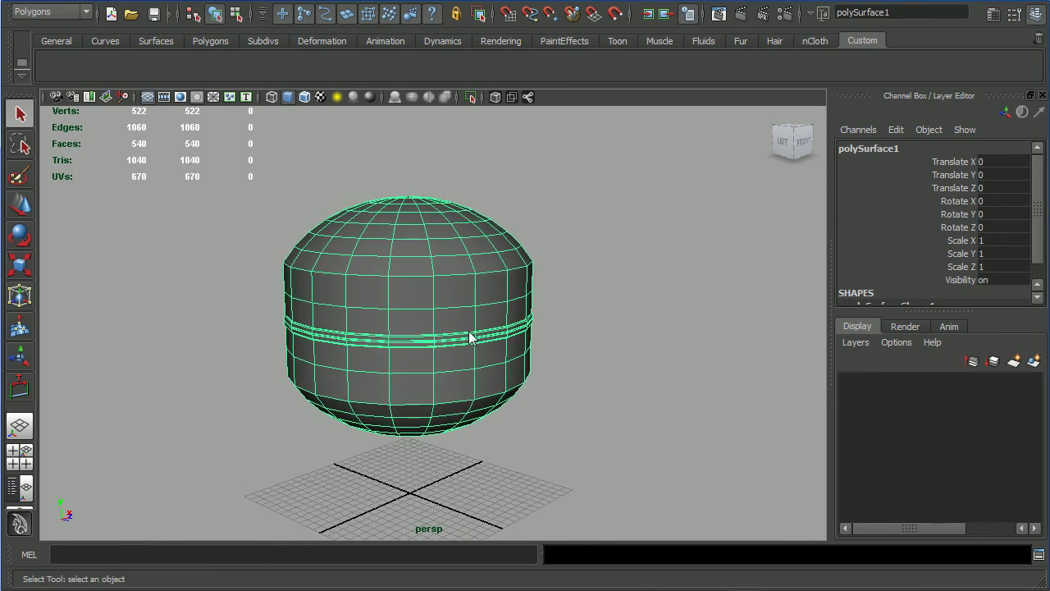
alt+middle_drag(468, 340, 425, 328)
alt+right_drag(426, 324, 476, 356)
click(561, 323)
alt+right_drag(561, 323, 557, 334)
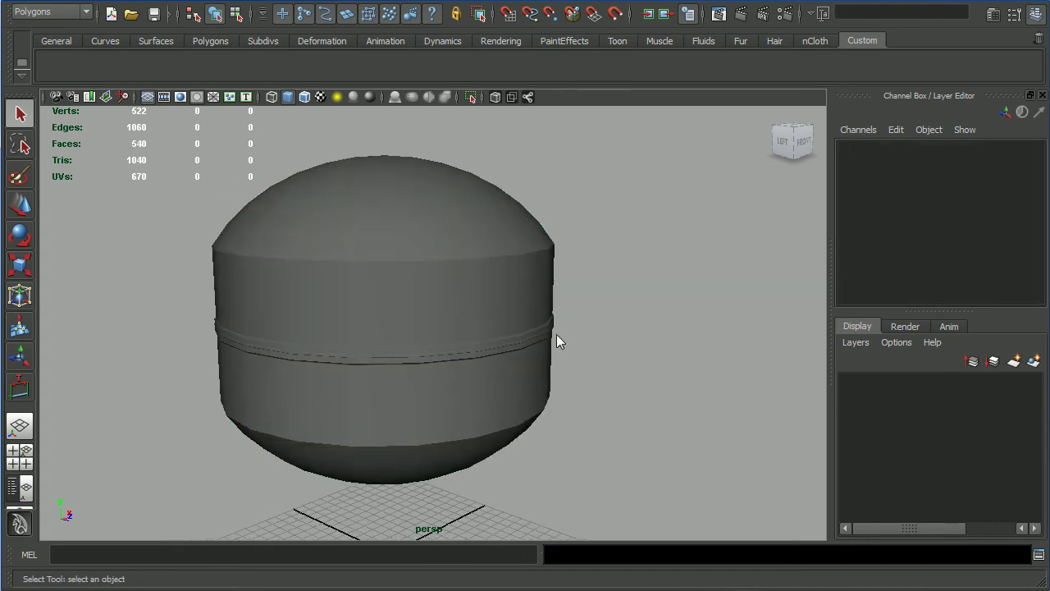
click(523, 391)
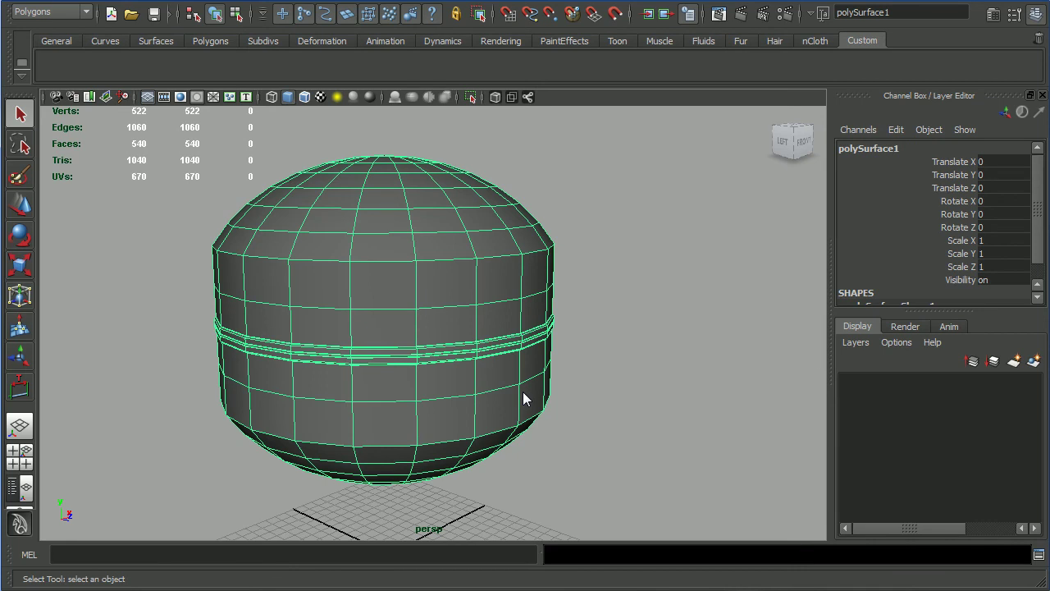
- Compare the bottle body against the gas bottle reference photo
key(alt+Tab)
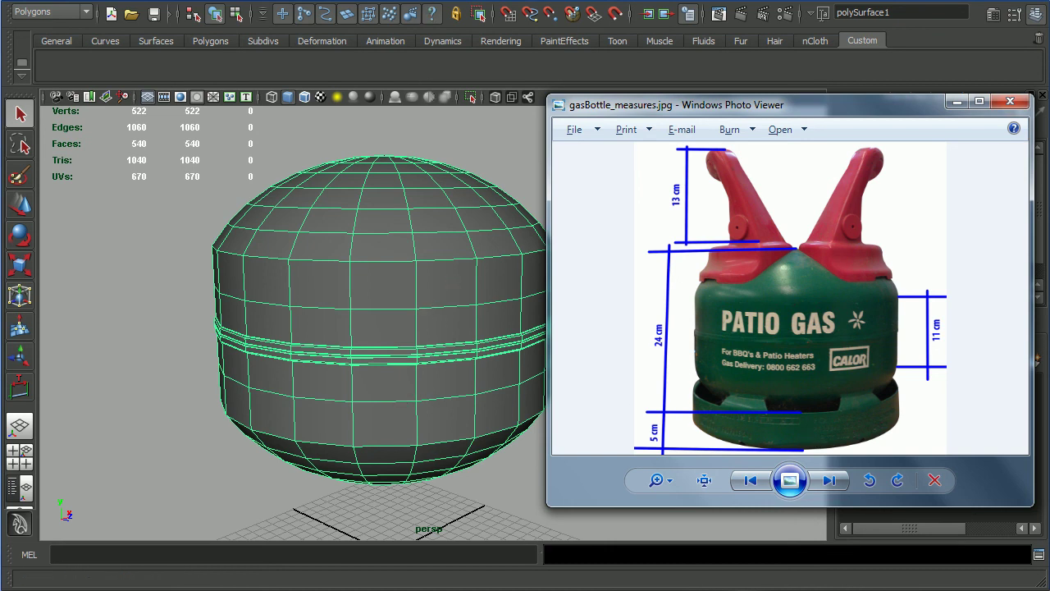
key(alt+Tab)
alt+right_drag(464, 281, 390, 326)
alt+drag(390, 326, 343, 328)
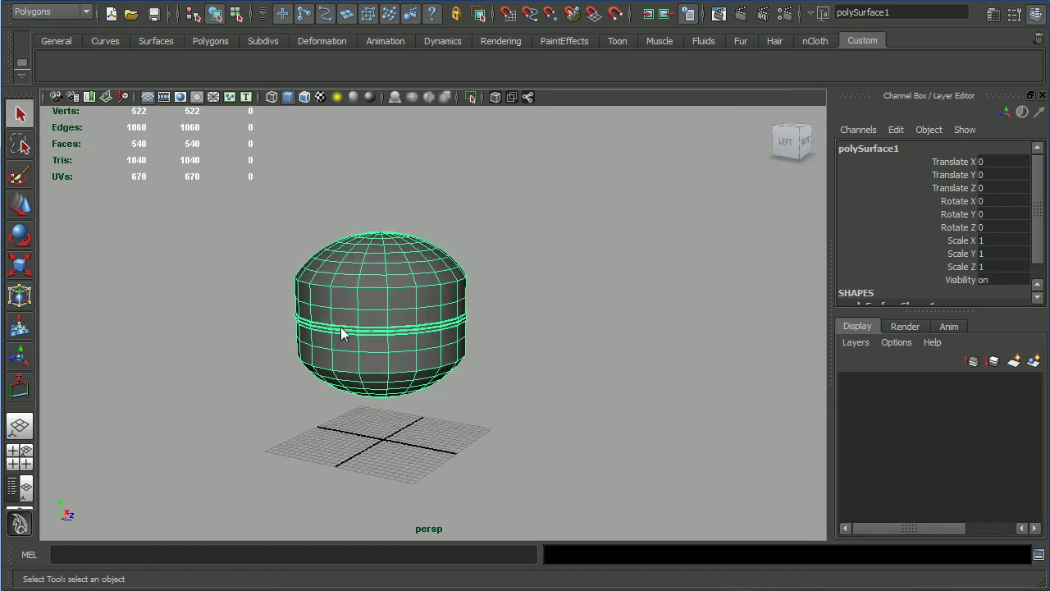
- Create a polygon cylinder and show its polyCylinder1 settings in the front view
click(518, 280)
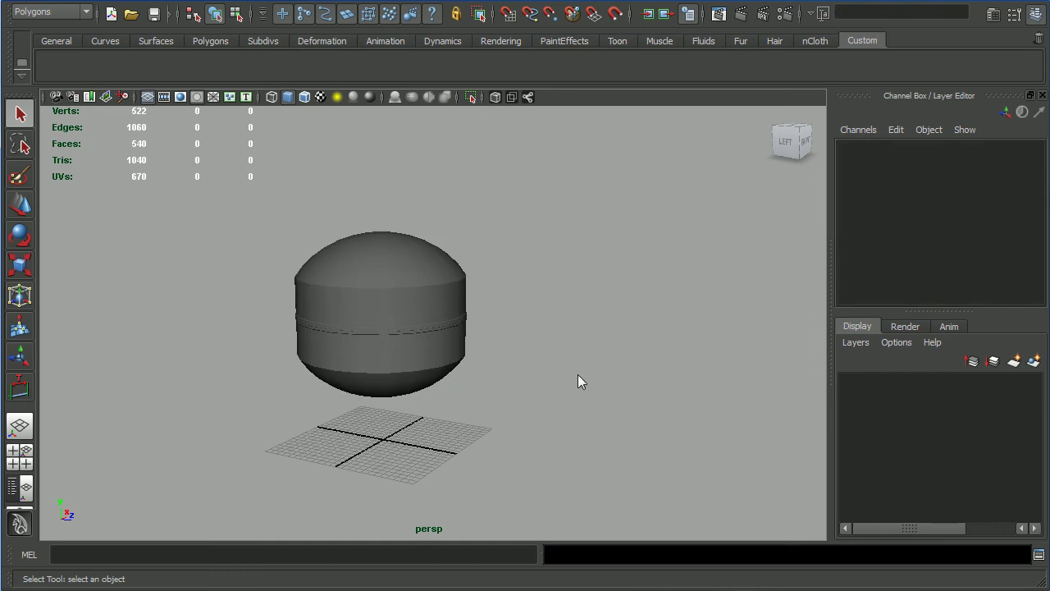
shift+right_click(579, 269)
shift+right_drag(580, 272, 491, 275)
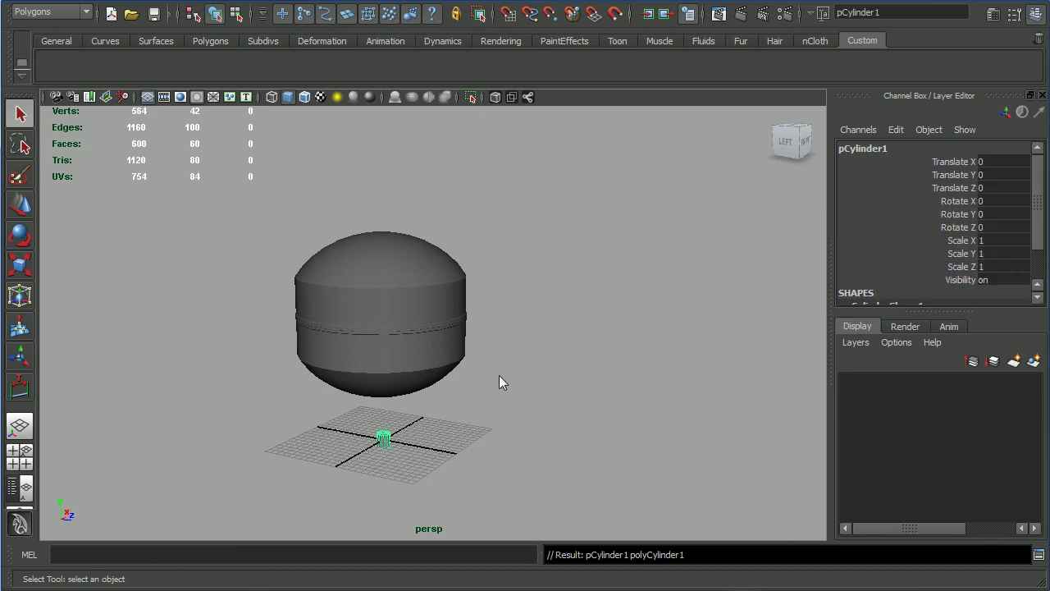
key(space)
key(space)
alt+middle_drag(296, 425, 300, 406)
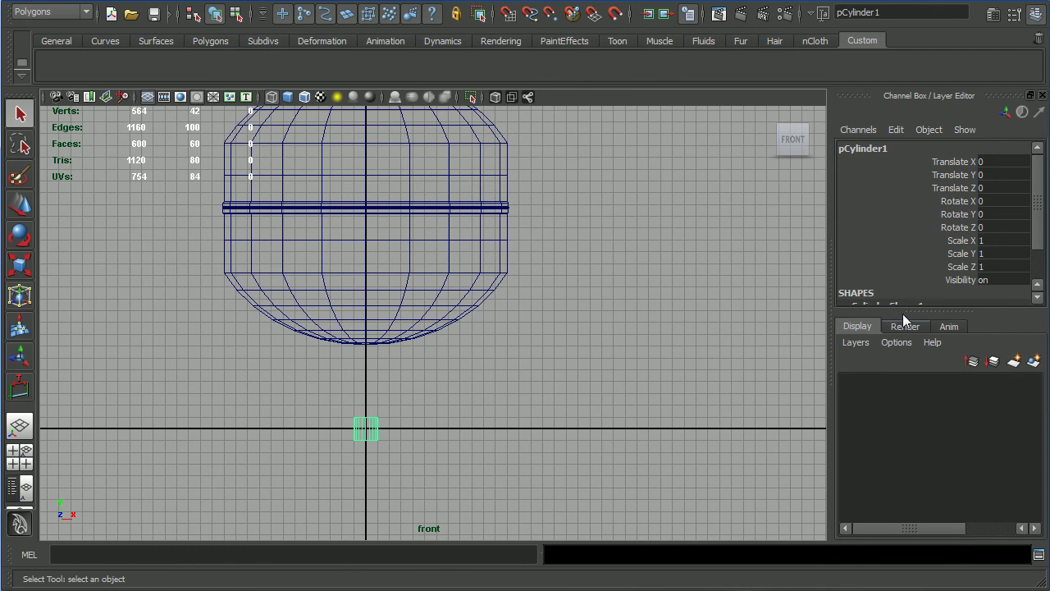
scroll(987, 252, down, 2)
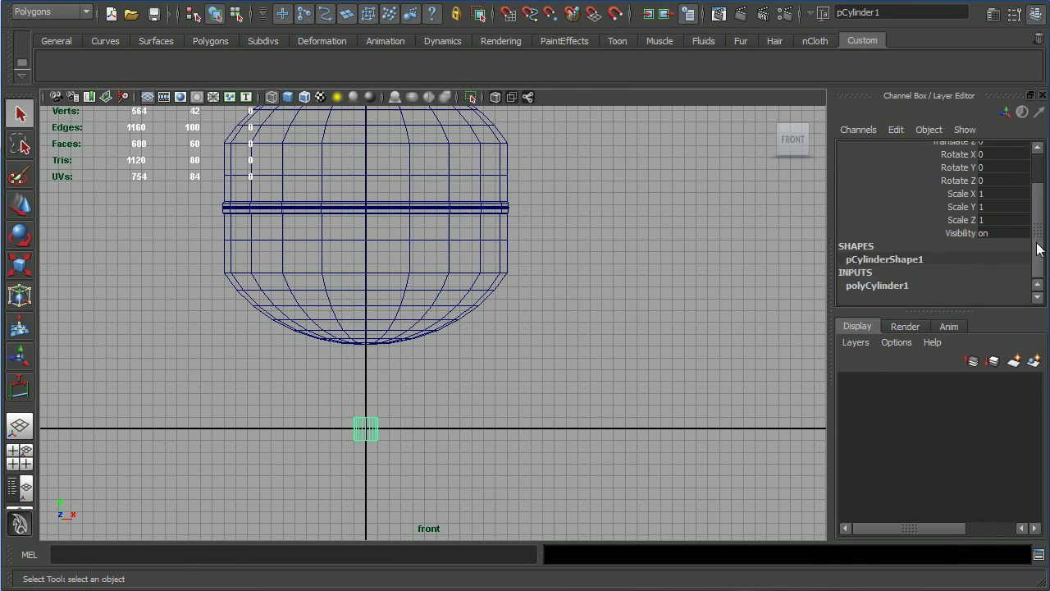
click(887, 287)
drag(1041, 207, 1039, 248)
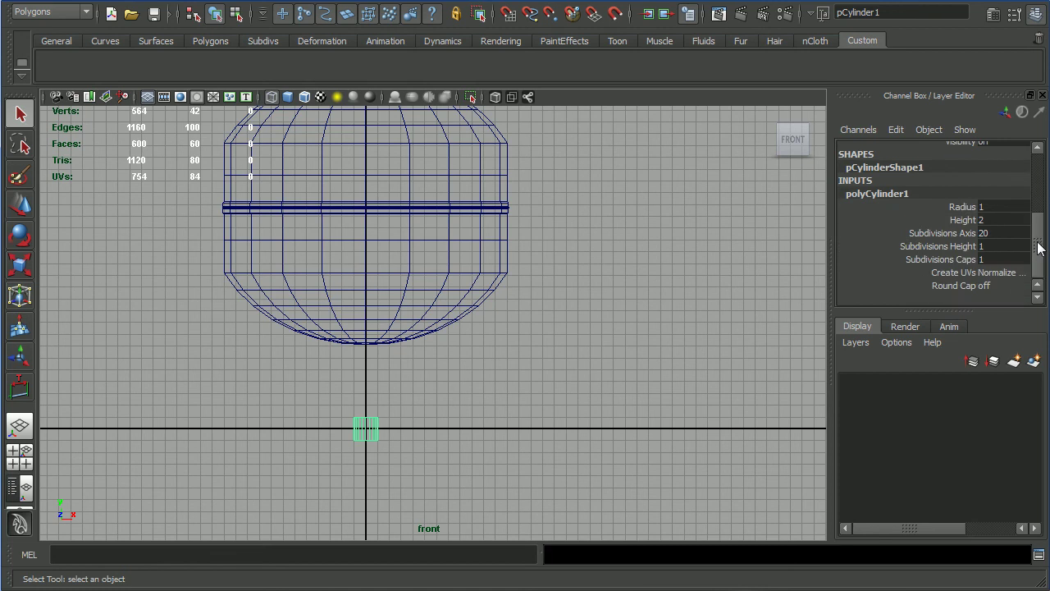
- Set the cylinder to radius 12 and height 4.5, raised slightly above the grid
click(960, 207)
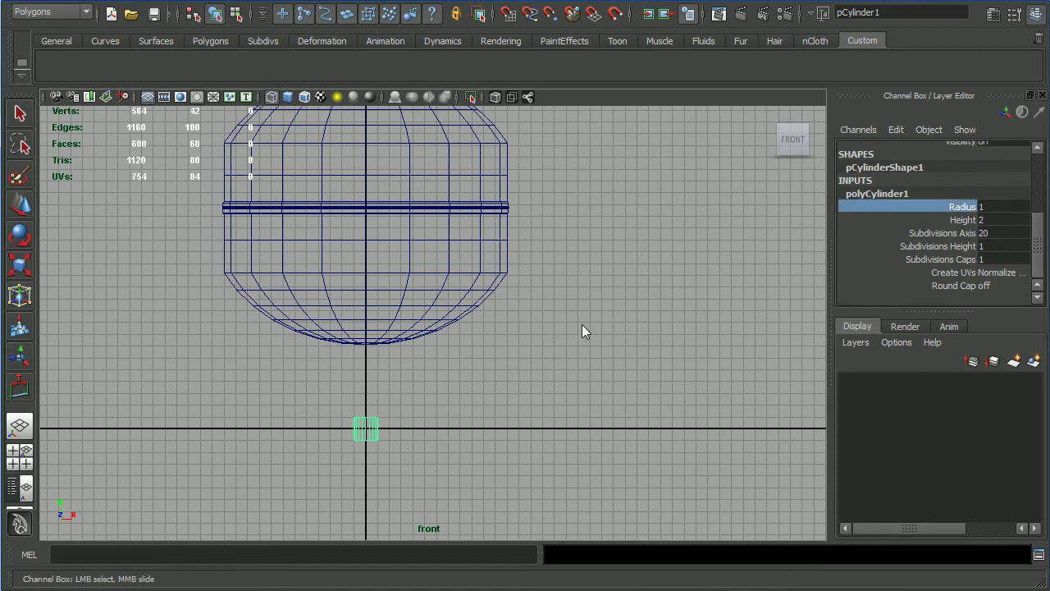
middle_drag(394, 305, 481, 309)
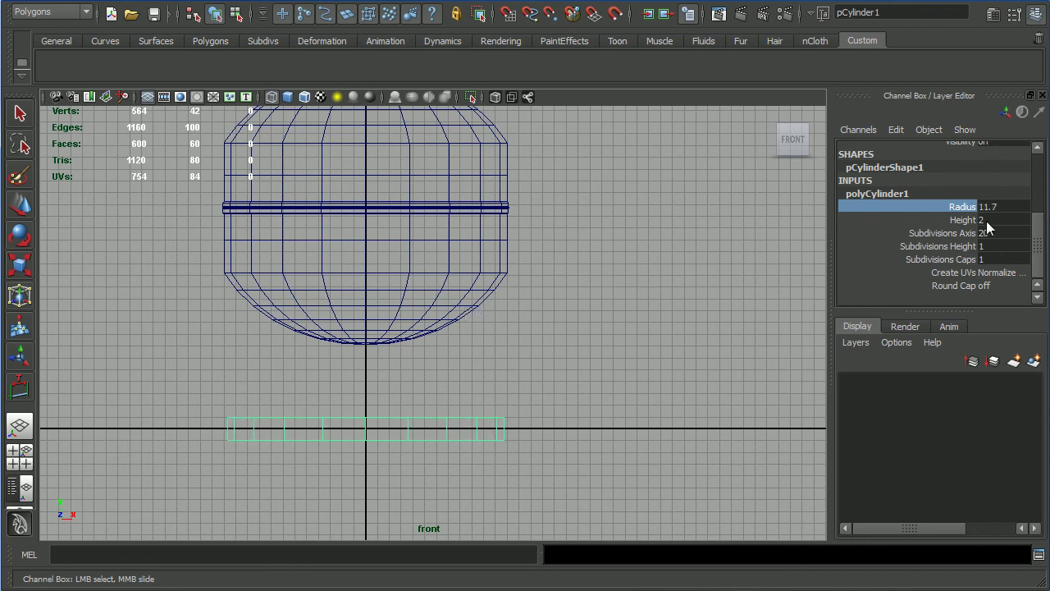
middle_drag(621, 341, 623, 350)
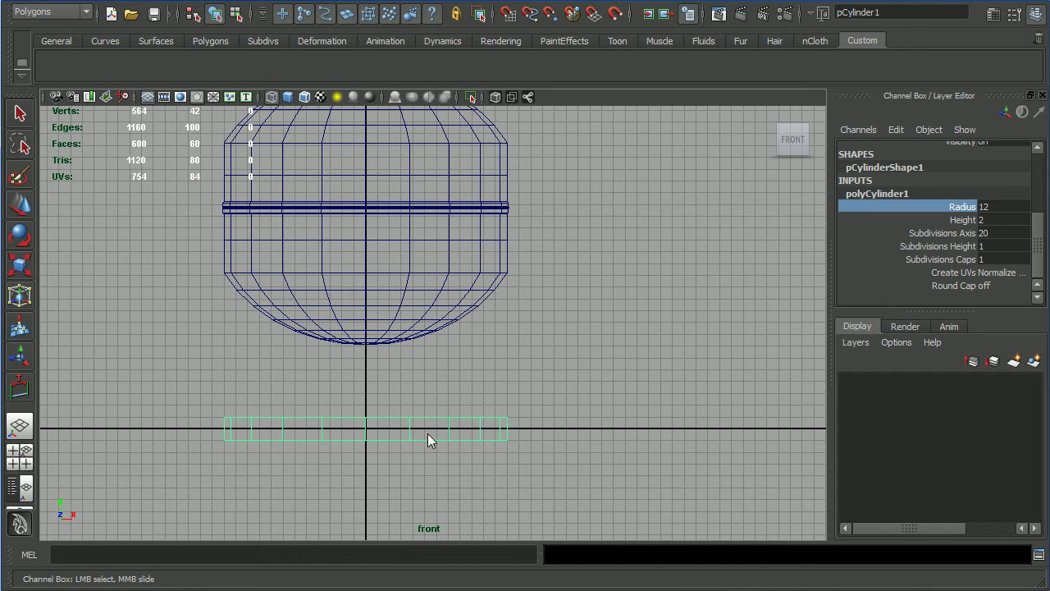
key(w)
drag(369, 375, 367, 345)
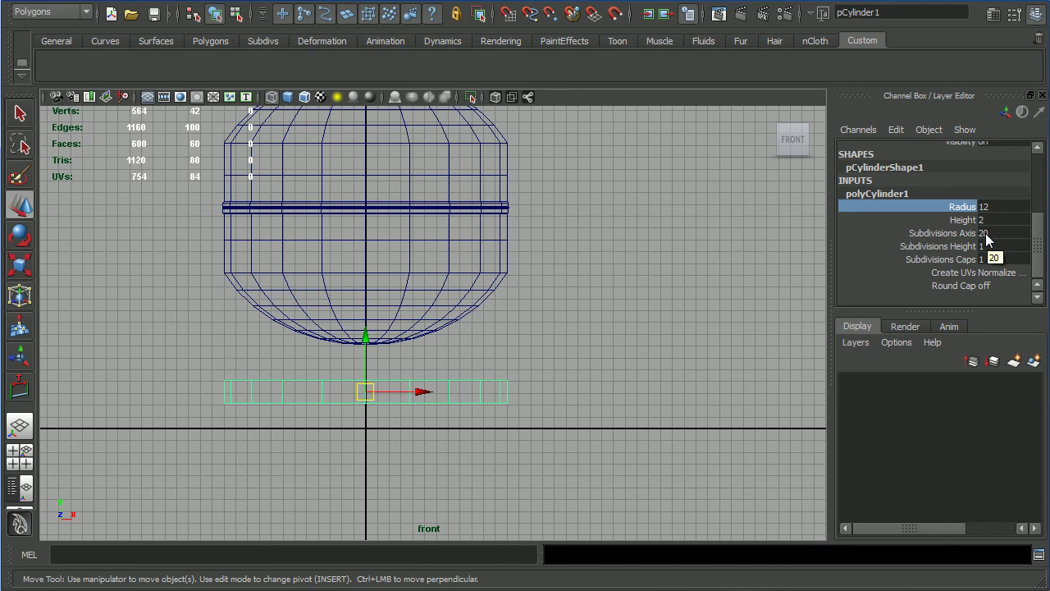
click(965, 220)
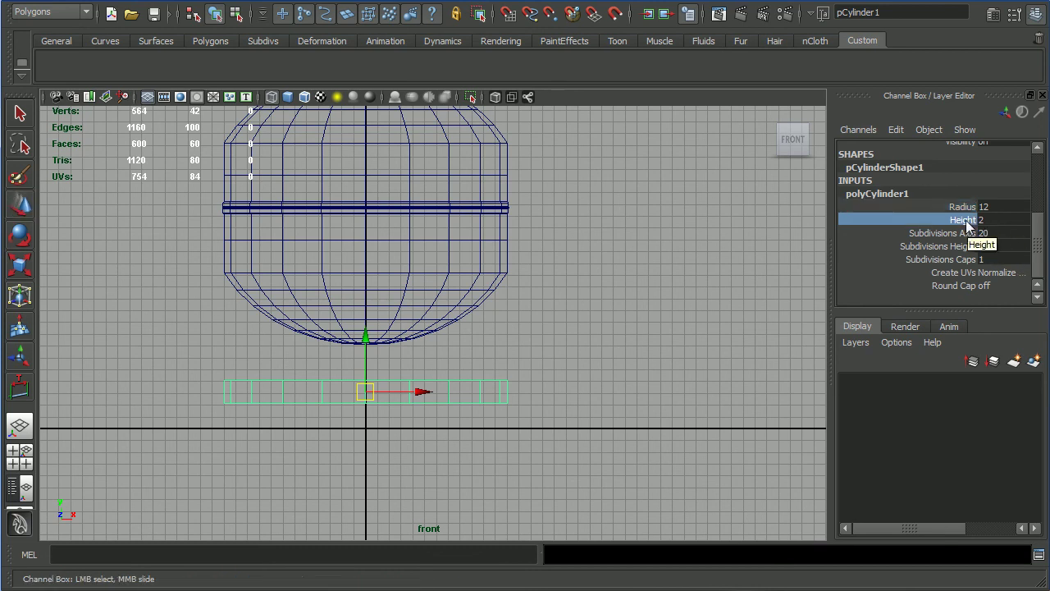
middle_drag(507, 332, 527, 340)
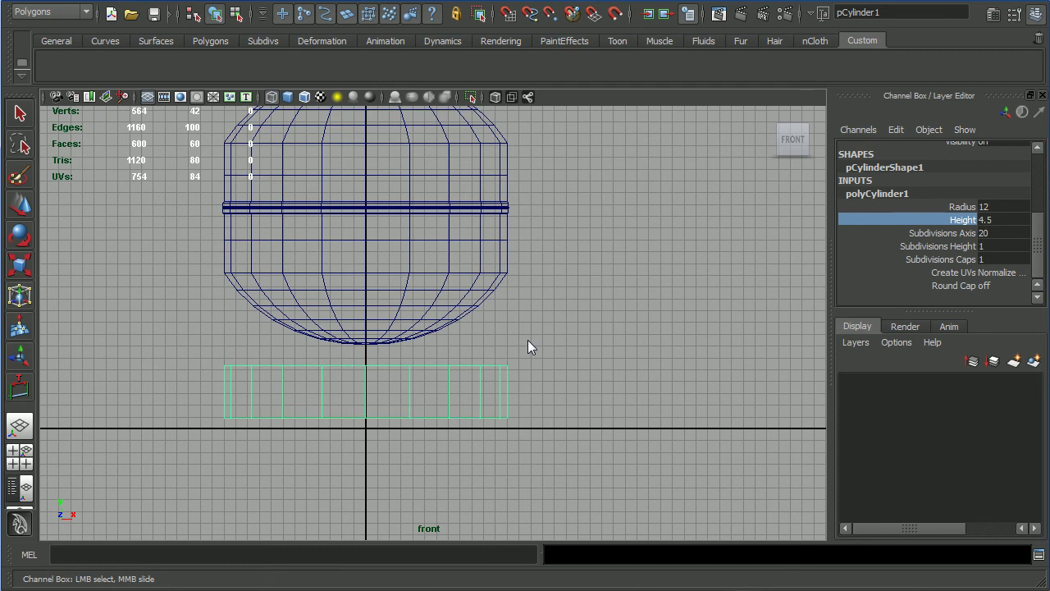
key(alt+Tab)
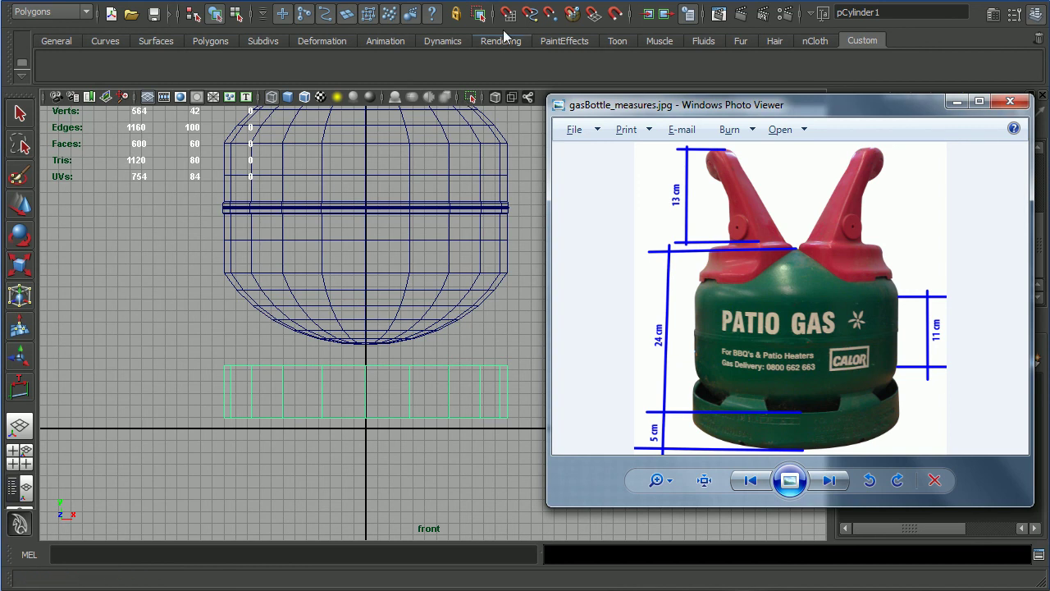
key(alt+Tab)
- Switch back to the full perspective view at a near-level angle
key(space)
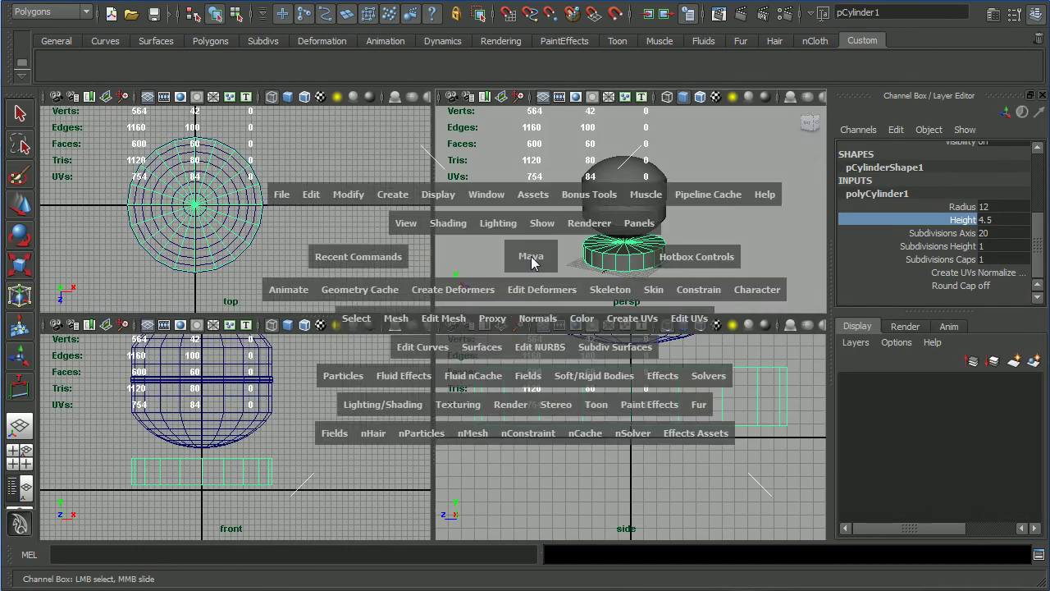
key(space)
alt+drag(498, 443, 472, 436)
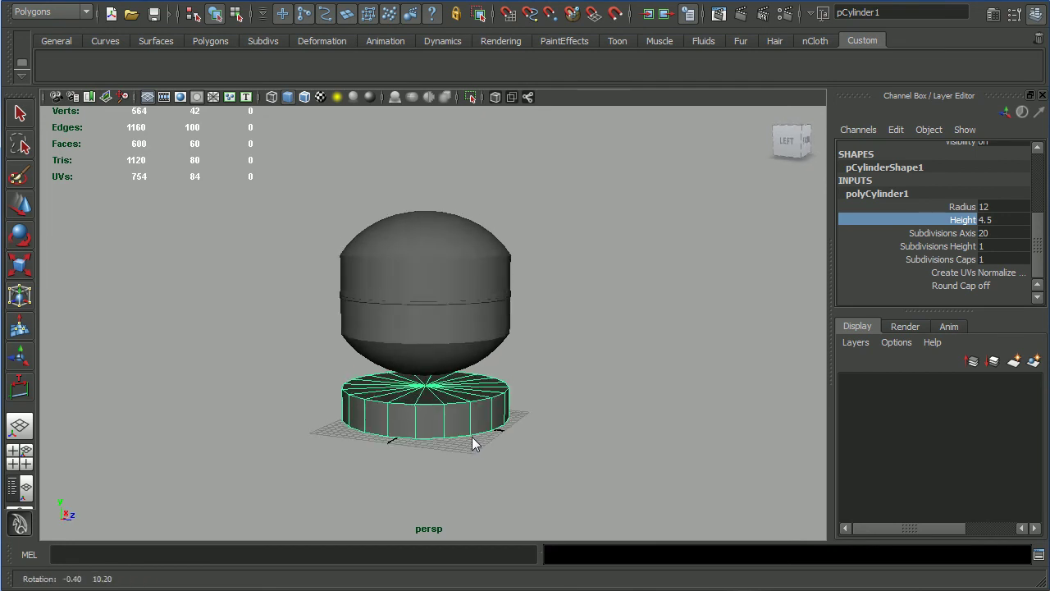
- Set pCylinder1's Subdivisions Caps to 0 so its top is a single face
click(934, 261)
click(998, 260)
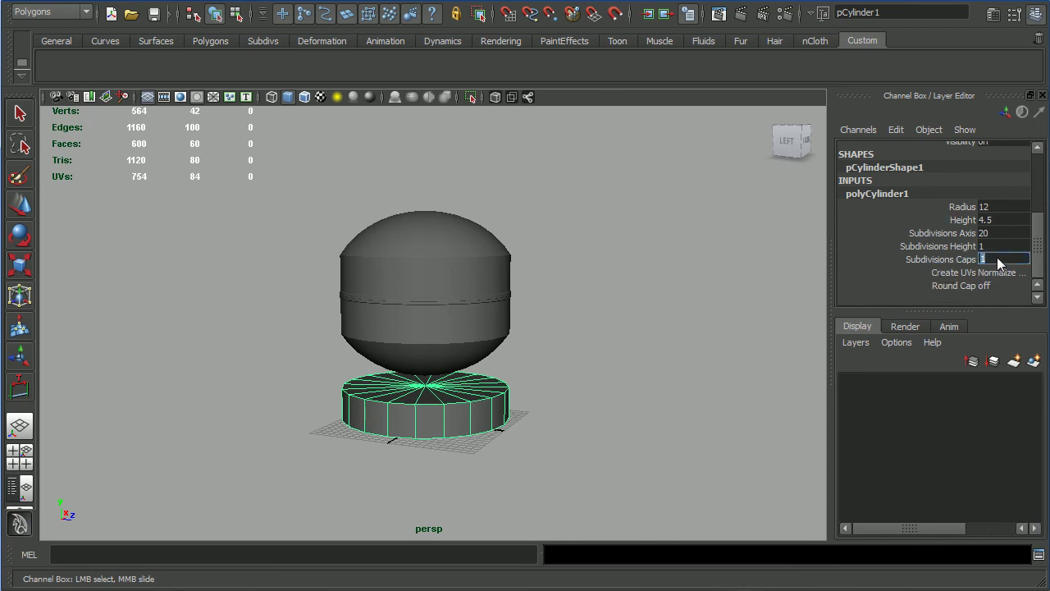
text(0)
key(Return)
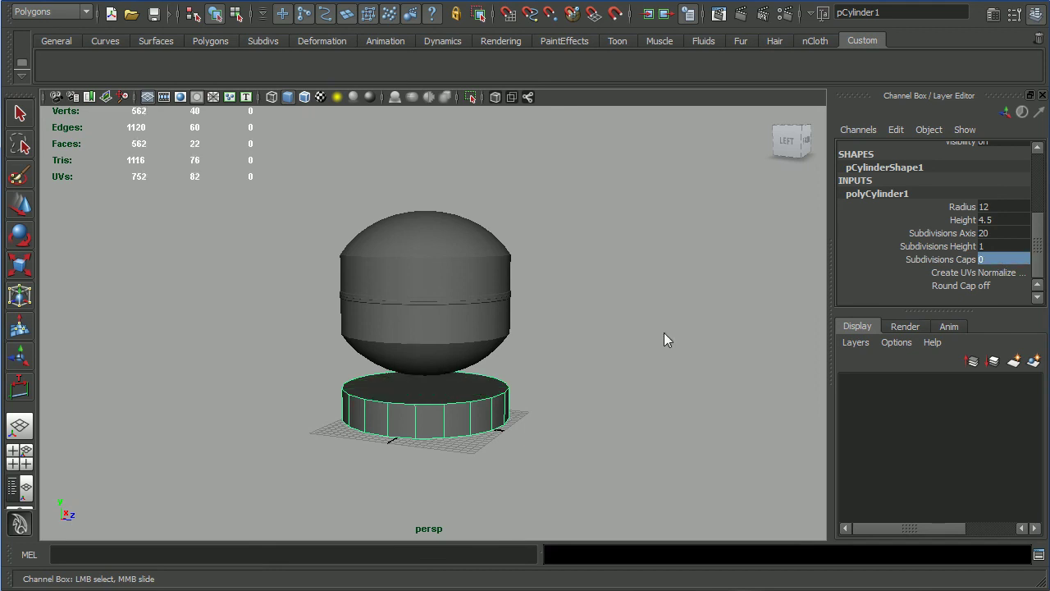
alt+drag(627, 351, 574, 345)
mouse_move(574, 344)
alt+right_down()
mouse_move(532, 325)
mouse_move(587, 351)
alt+right_up()
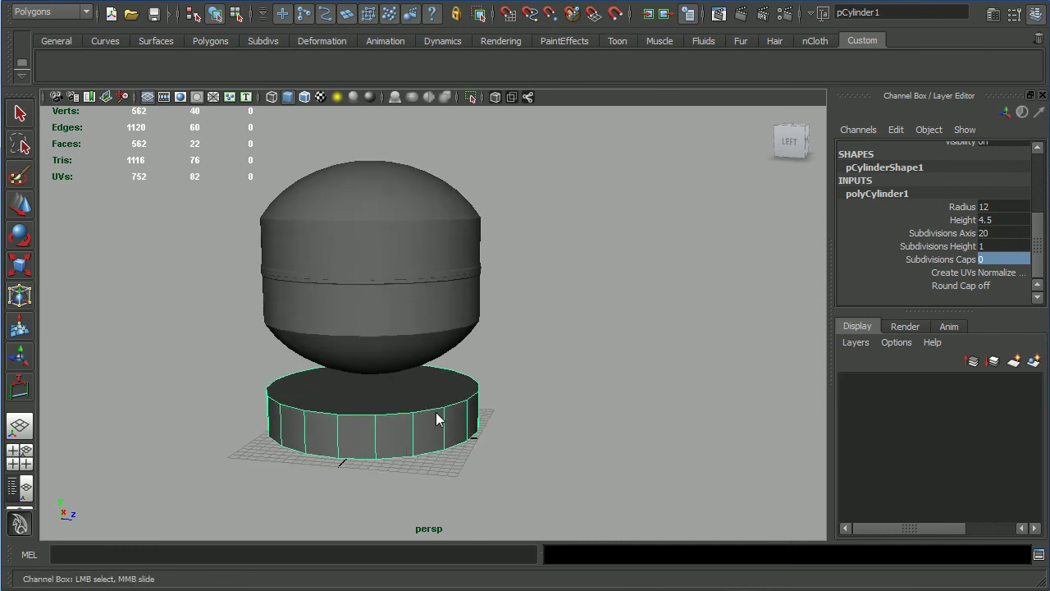